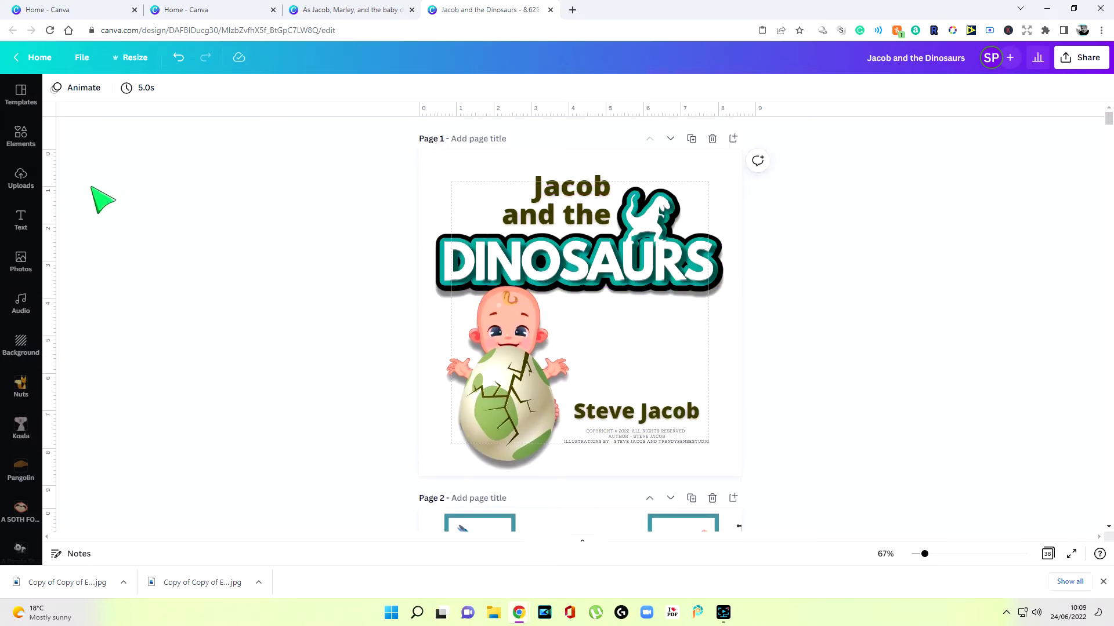
- Add a 'little bit of body text' box to the cover and reduce its font size to 17
{"action": "left_click", "coordinate": [22, 221]}
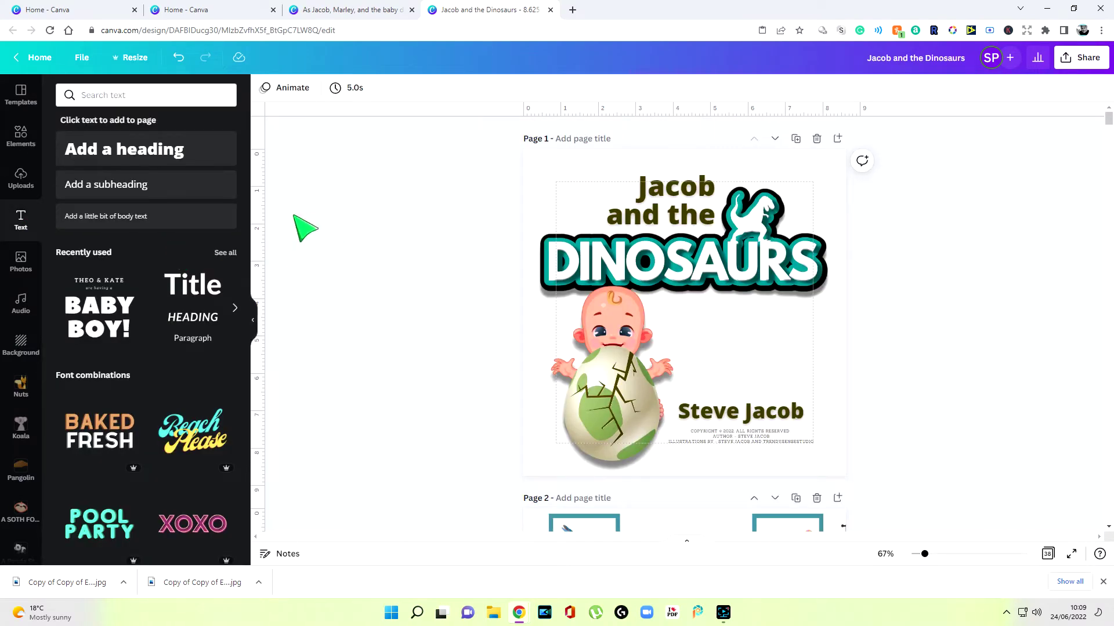
{"action": "left_click", "coordinate": [214, 220]}
{"action": "left_click", "coordinate": [401, 290]}
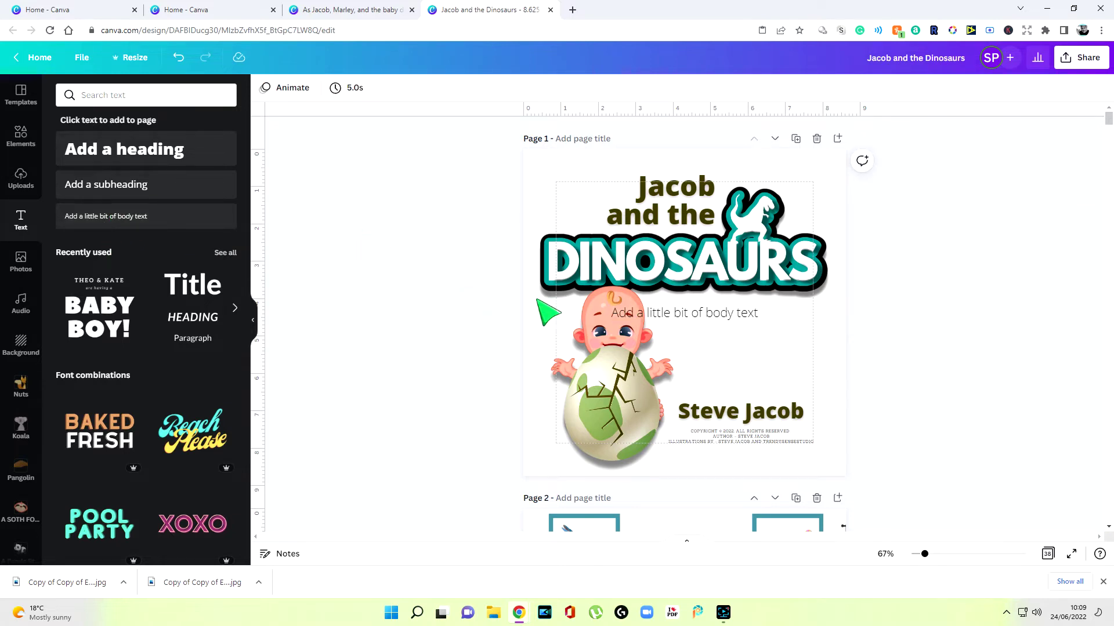
{"action": "left_click", "coordinate": [705, 313]}
{"action": "left_click", "coordinate": [370, 88]}
{"action": "left_click", "coordinate": [370, 87]}
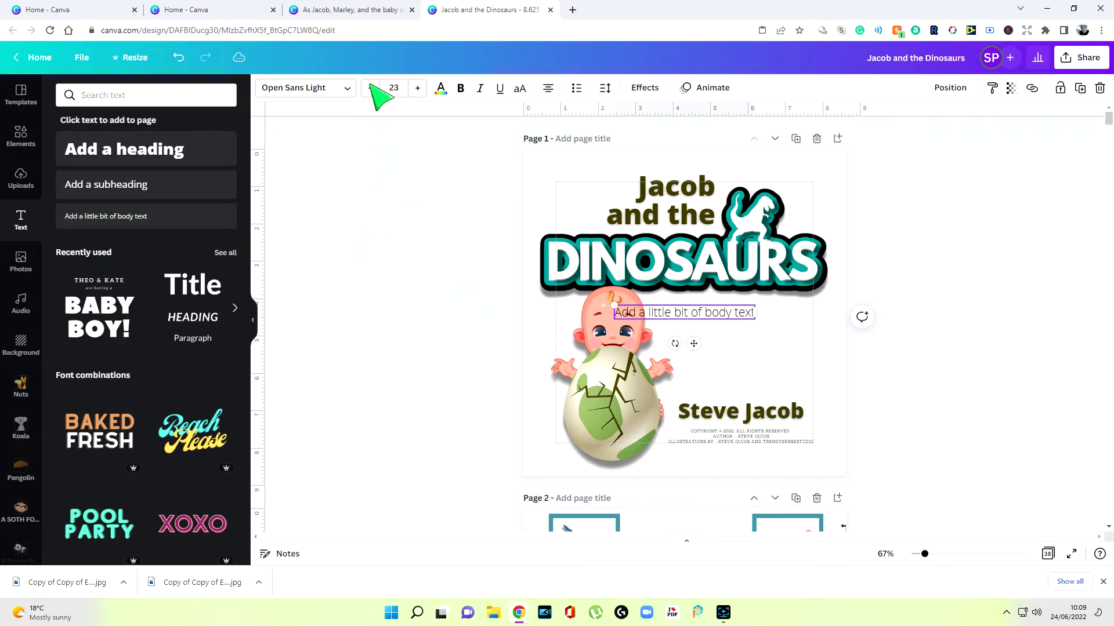
{"action": "left_click", "coordinate": [370, 87]}
{"action": "left_click", "coordinate": [370, 87]}
{"action": "left_click", "coordinate": [370, 87]}
{"action": "left_click", "coordinate": [370, 88]}
{"action": "left_click", "coordinate": [370, 87]}
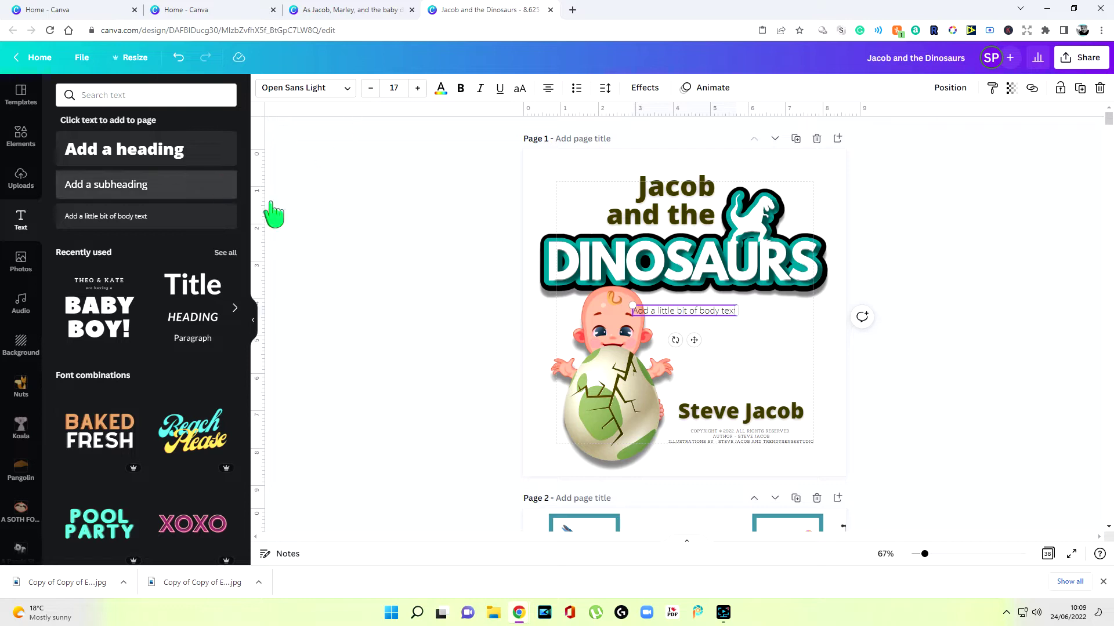
{"action": "left_click", "coordinate": [253, 321]}
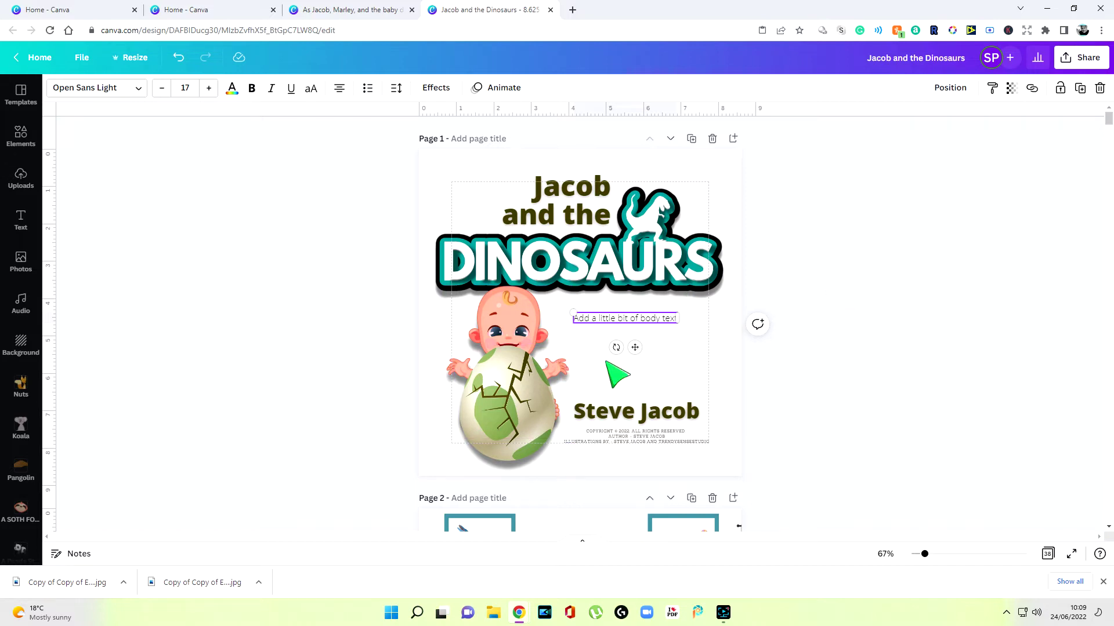
{"action": "scroll", "coordinate": [606, 363], "scroll_direction": "down", "scroll_amount": 4}
- Scroll the canvas back up toward the cover page
{"action": "scroll", "coordinate": [613, 356], "scroll_direction": "up", "scroll_amount": 3}
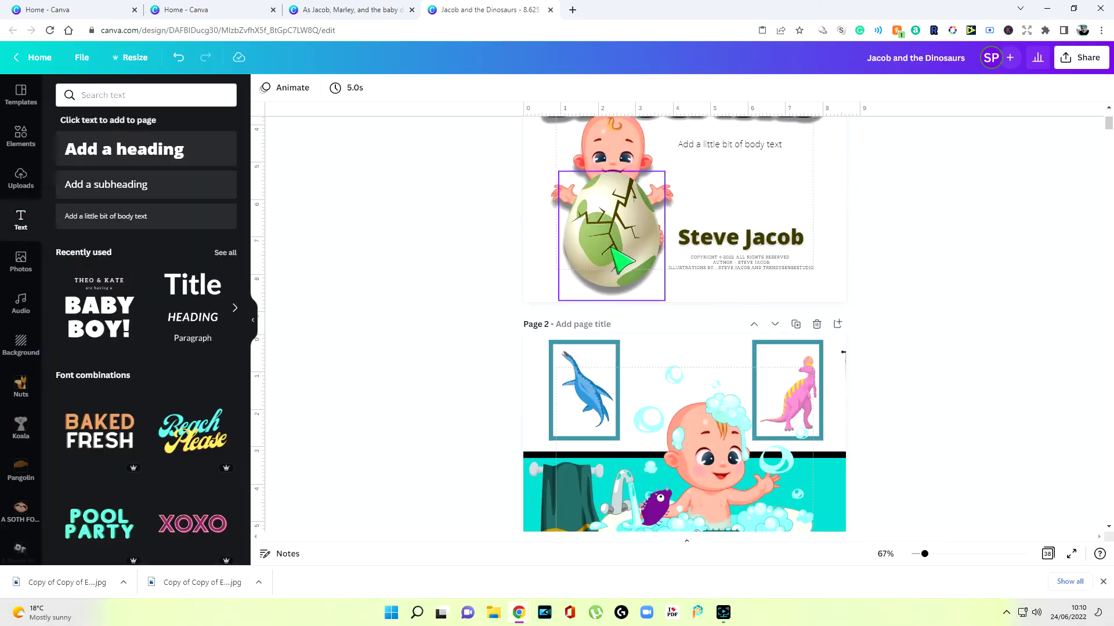
- Replace the placeholder body text with 'Page 1'
{"action": "left_click", "coordinate": [739, 146]}
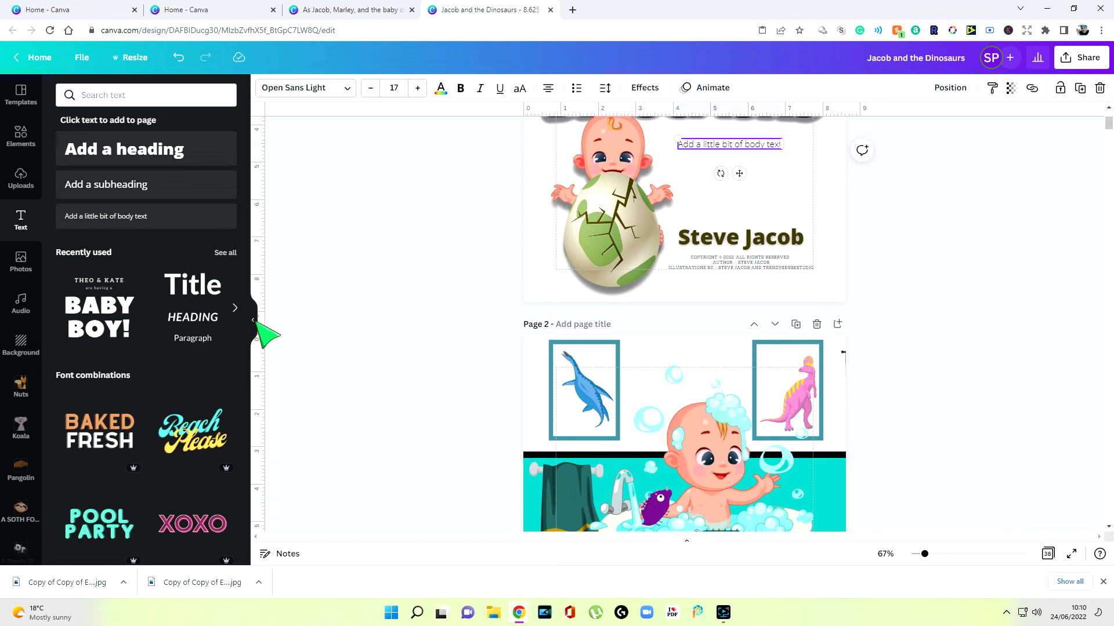
{"action": "left_click", "coordinate": [253, 320]}
{"action": "scroll", "coordinate": [766, 307], "scroll_direction": "up", "scroll_amount": 2}
{"action": "scroll", "coordinate": [769, 310], "scroll_direction": "up", "scroll_amount": 1}
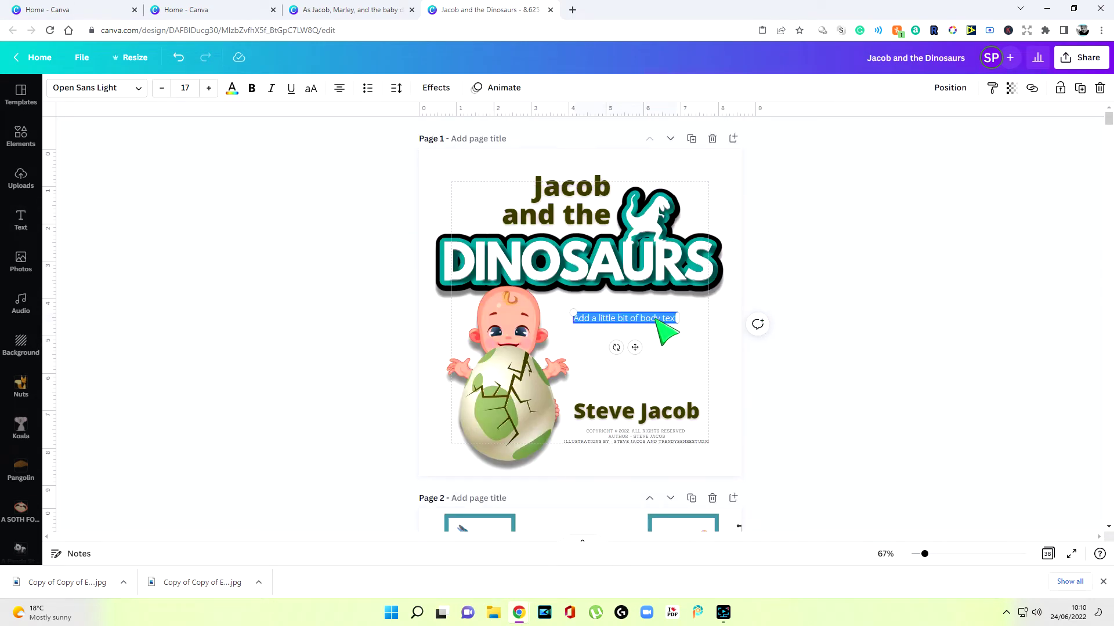
{"action": "type", "text": "Page 1"}
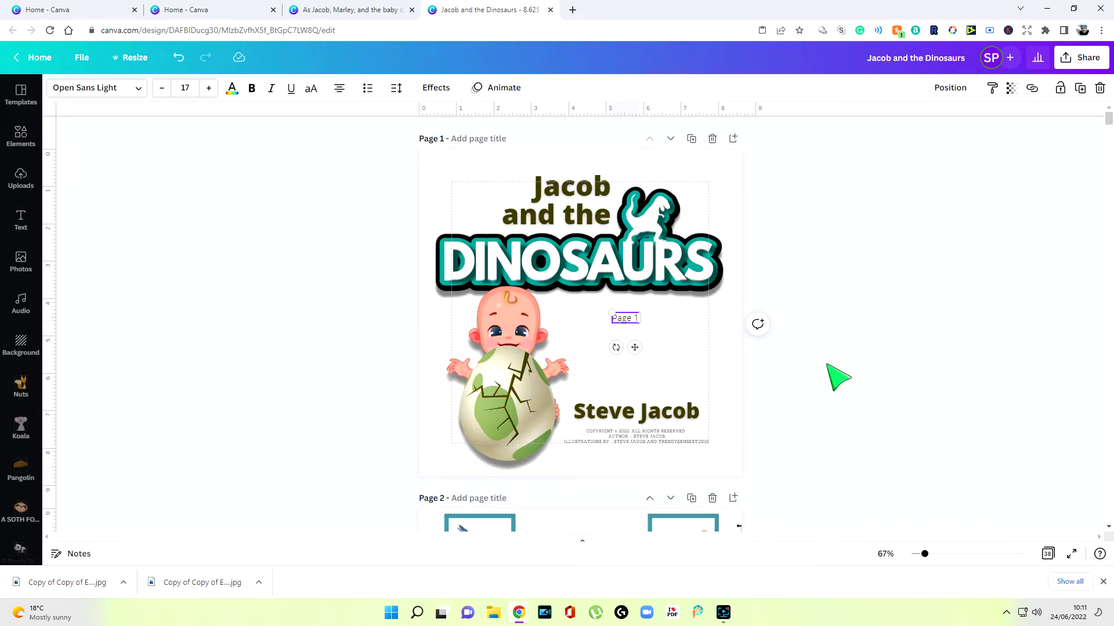
- Move the 'Page 1' label to the bath-scene page's bottom-left corner
{"action": "left_click", "coordinate": [733, 331]}
{"action": "left_click", "coordinate": [642, 323]}
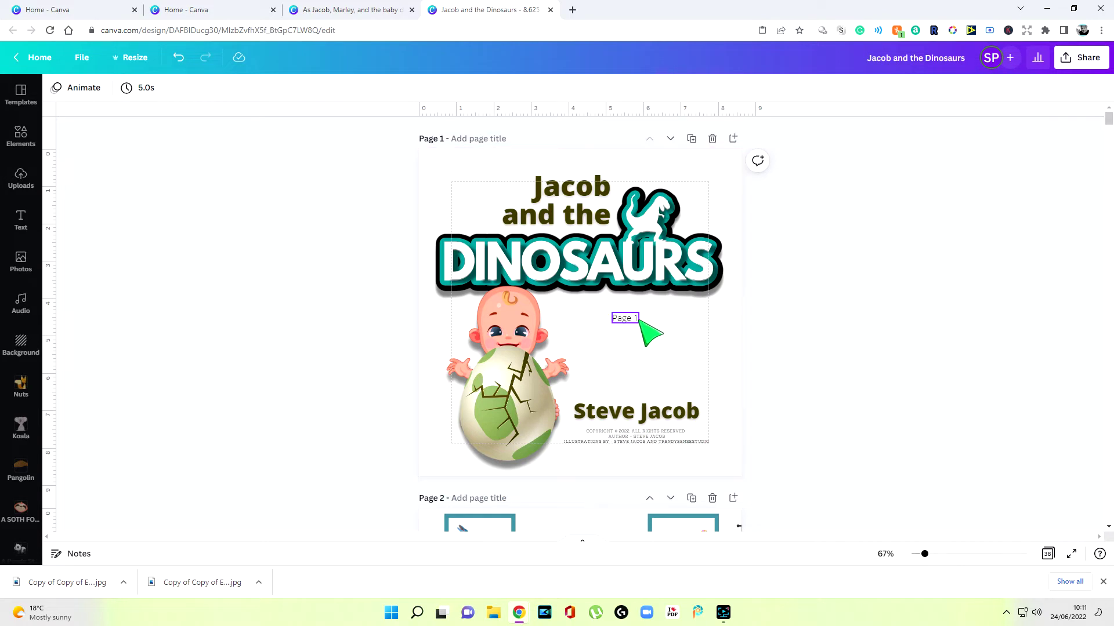
{"action": "left_click", "coordinate": [702, 339]}
{"action": "left_click", "coordinate": [628, 321]}
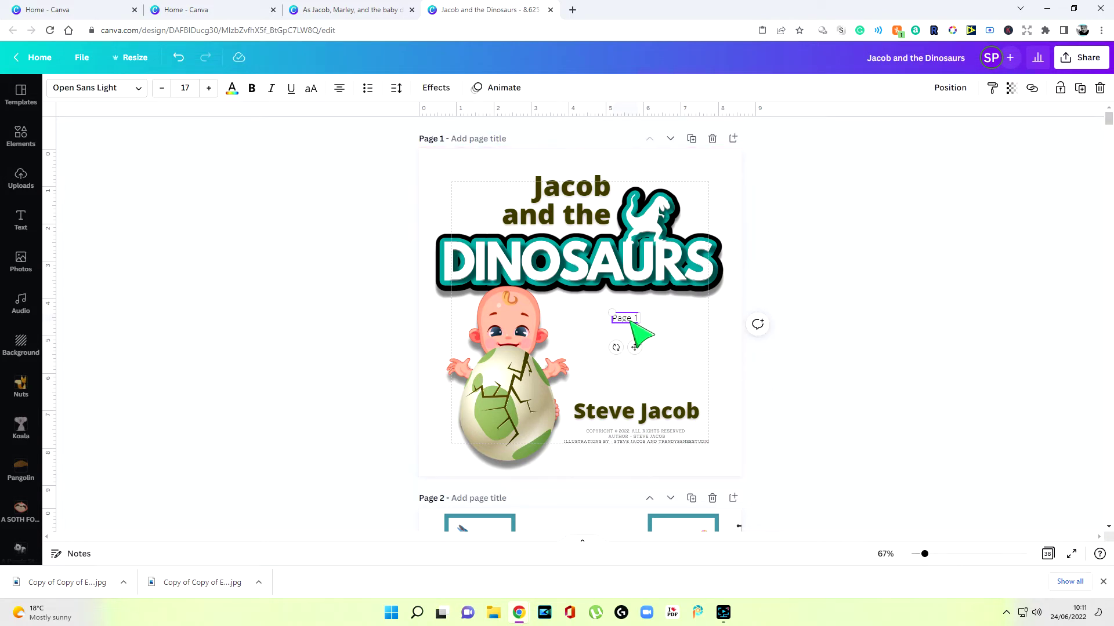
{"action": "left_click", "coordinate": [664, 331]}
{"action": "left_click_drag", "start_coordinate": [627, 320], "coordinate": [473, 440]}
{"action": "scroll", "coordinate": [608, 189], "scroll_direction": "down", "scroll_amount": 3}
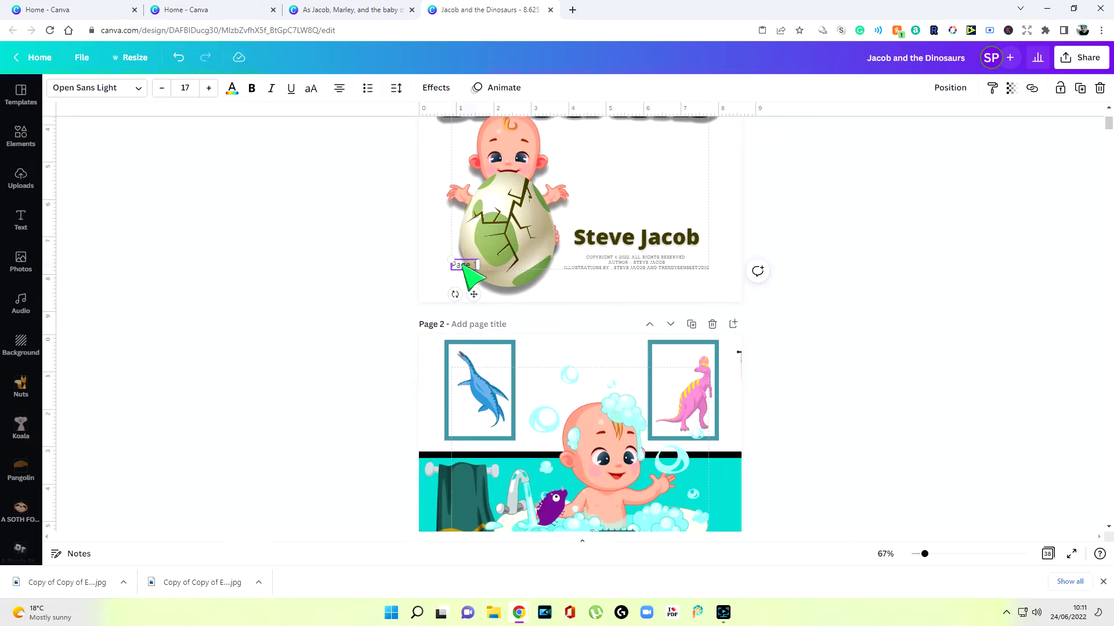
{"action": "left_click_drag", "start_coordinate": [465, 265], "coordinate": [467, 392]}
{"action": "scroll", "coordinate": [489, 473], "scroll_direction": "down", "scroll_amount": 4}
{"action": "left_click", "coordinate": [913, 342]}
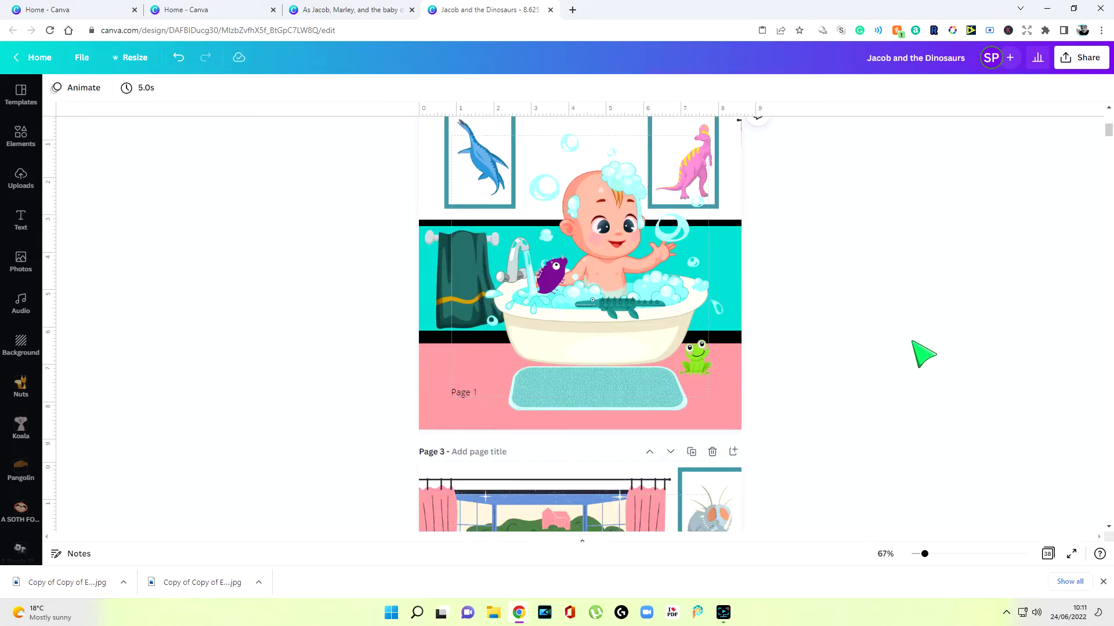
{"action": "scroll", "coordinate": [677, 230], "scroll_direction": "up", "scroll_amount": 1}
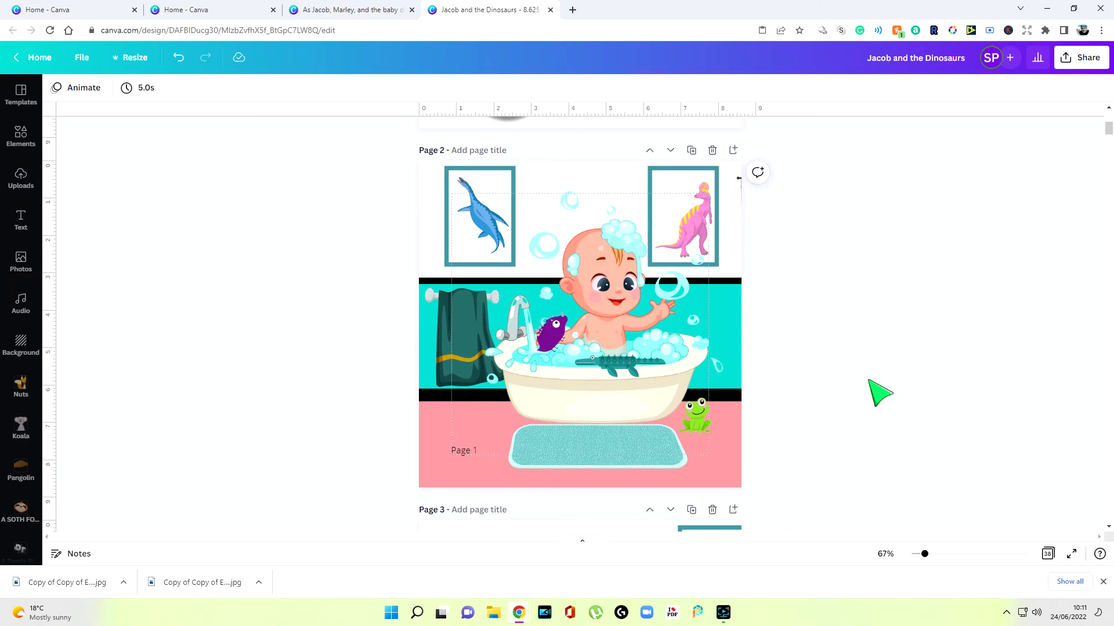
{"action": "scroll", "coordinate": [844, 383], "scroll_direction": "down", "scroll_amount": 2}
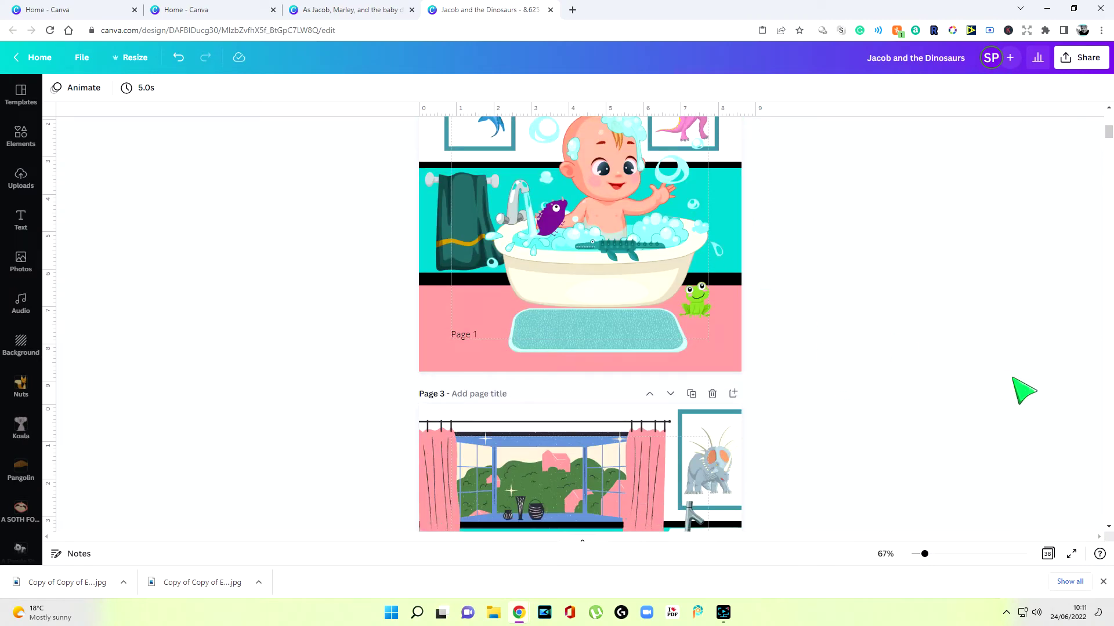
{"action": "scroll", "coordinate": [1008, 381], "scroll_direction": "down", "scroll_amount": 3}
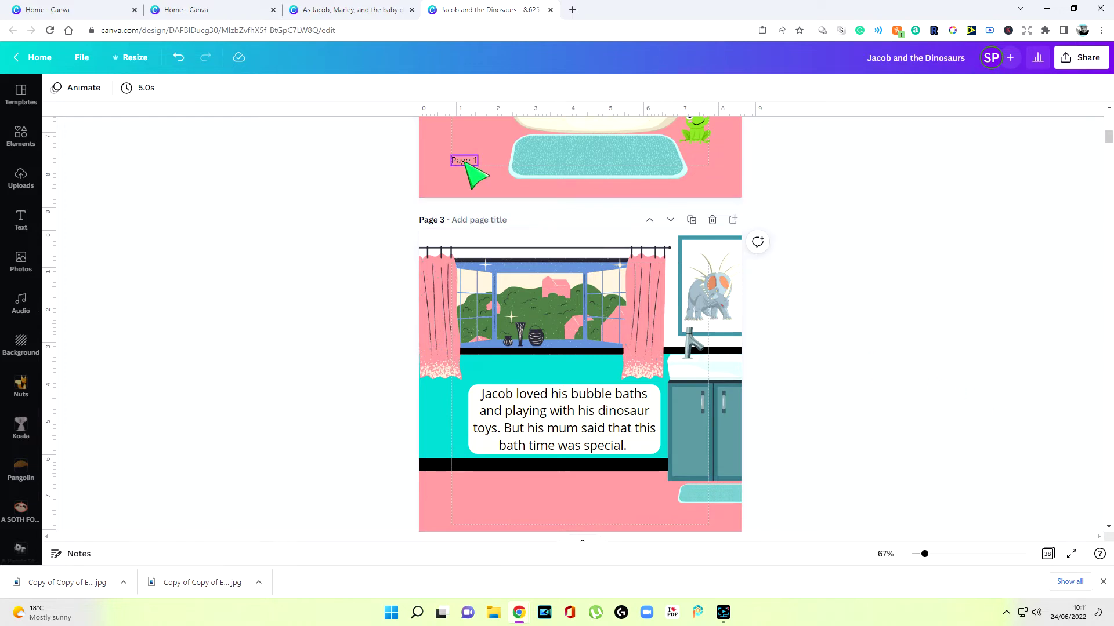
- Paste a copy of the 'Page 1' label onto the bathroom page's bottom-right
{"action": "left_click", "coordinate": [464, 161]}
{"action": "scroll", "coordinate": [580, 290], "scroll_direction": "down", "scroll_amount": 3}
{"action": "right_click", "coordinate": [602, 325]}
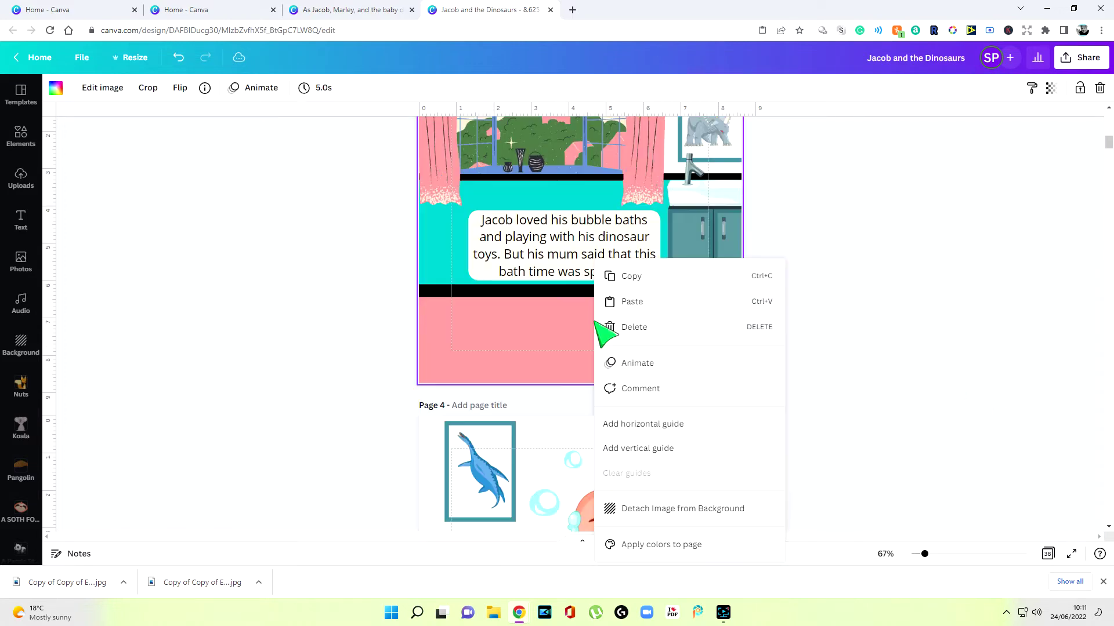
{"action": "left_click", "coordinate": [666, 302]}
{"action": "left_click_drag", "start_coordinate": [471, 344], "coordinate": [703, 346]}
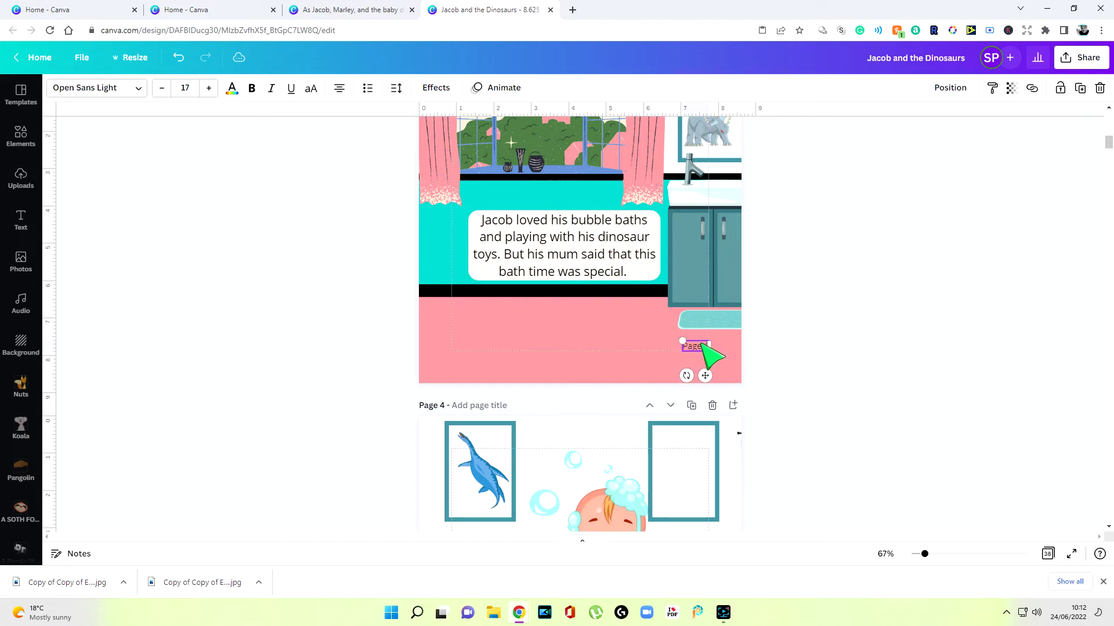
- Change the pasted label's number so it reads 'Page 2'
{"action": "left_click", "coordinate": [997, 424]}
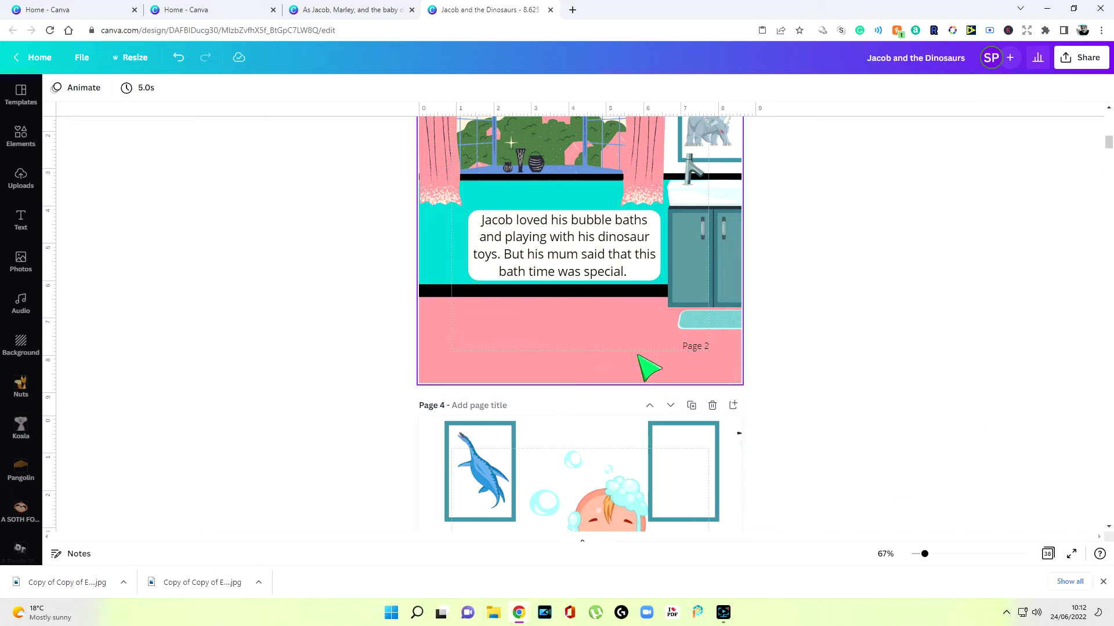
{"action": "left_click", "coordinate": [689, 345]}
{"action": "key", "text": "BackSpace"}
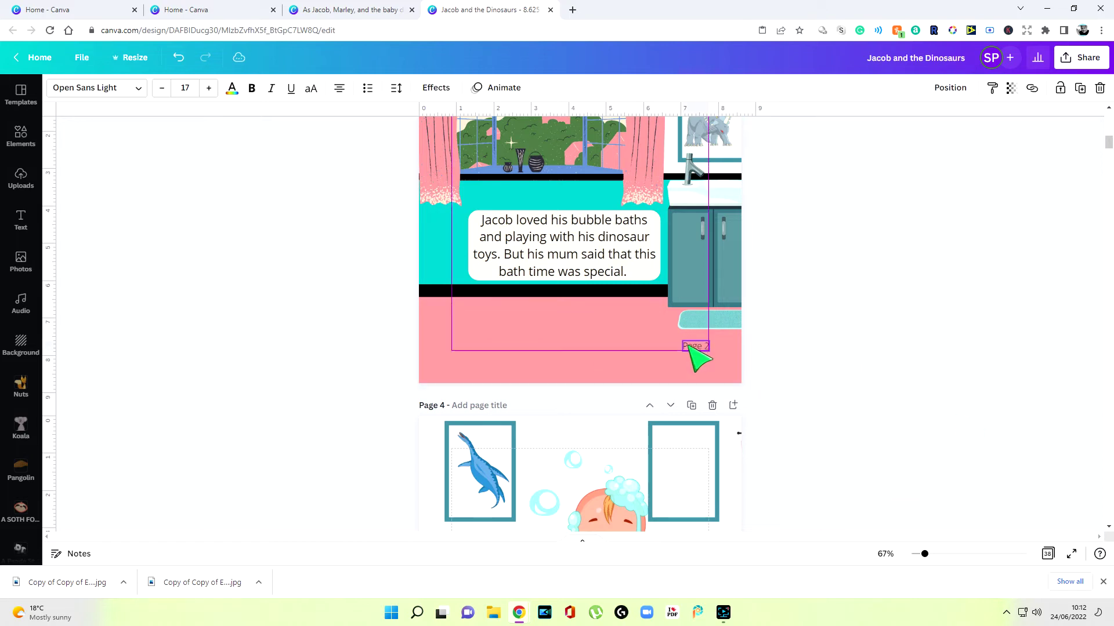
{"action": "type", "text": "2"}
{"action": "left_click", "coordinate": [815, 373]}
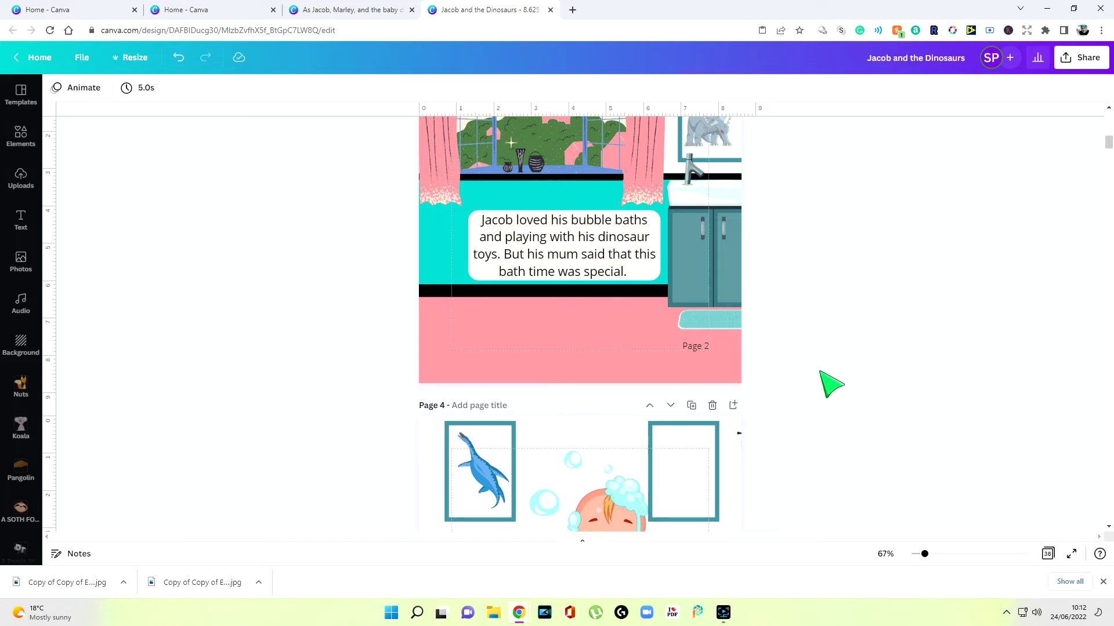
{"action": "scroll", "coordinate": [833, 383], "scroll_direction": "up", "scroll_amount": 2}
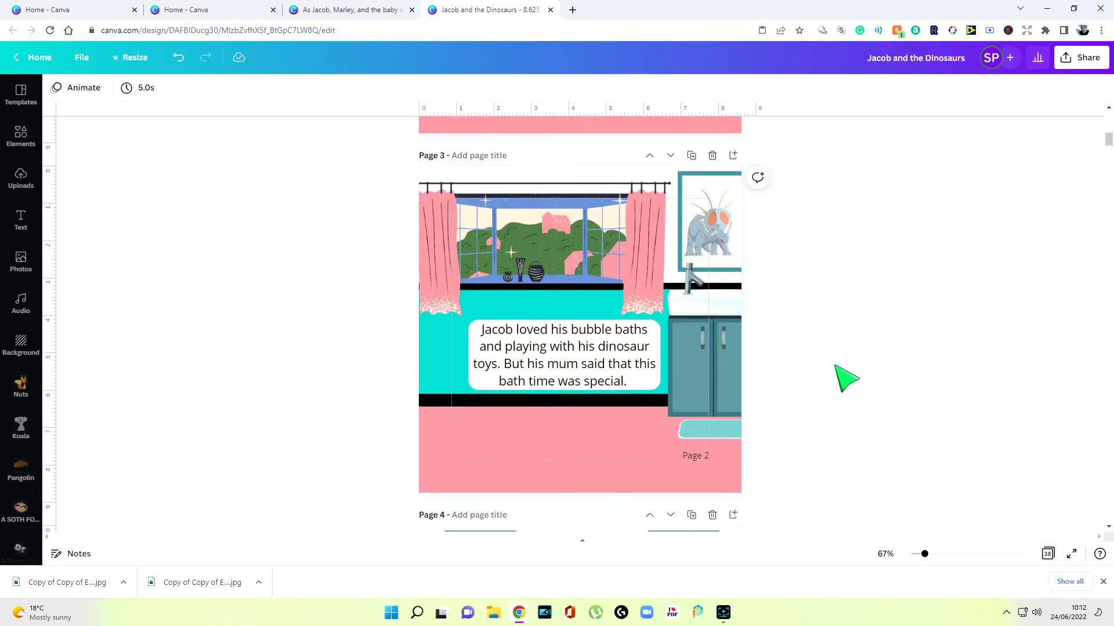
{"action": "scroll", "coordinate": [847, 379], "scroll_direction": "down", "scroll_amount": 1}
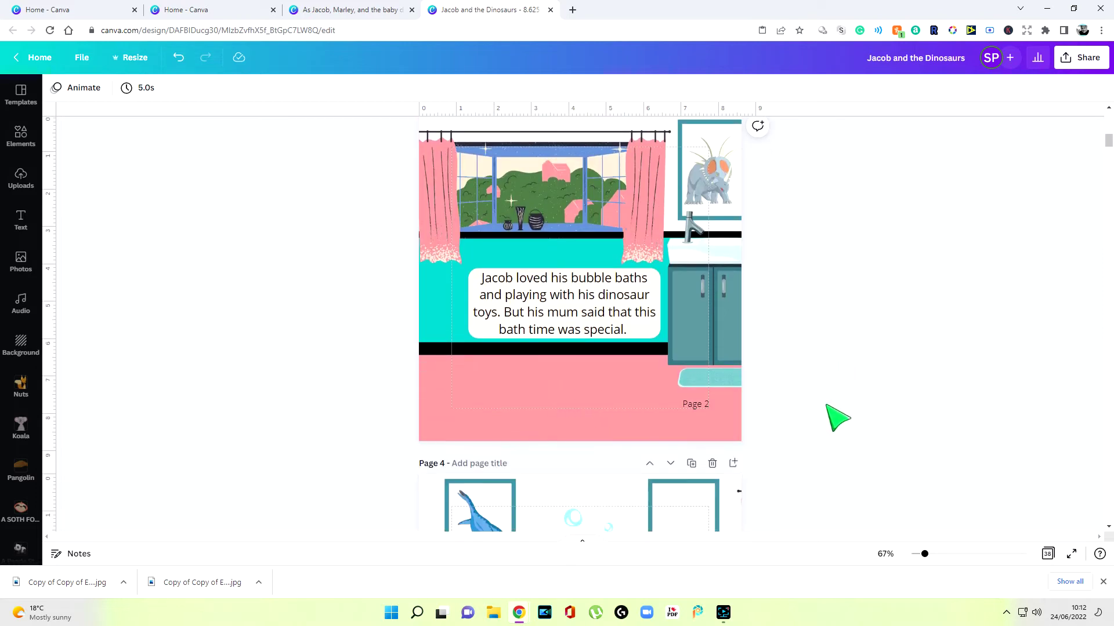
{"action": "scroll", "coordinate": [916, 400], "scroll_direction": "up", "scroll_amount": 1}
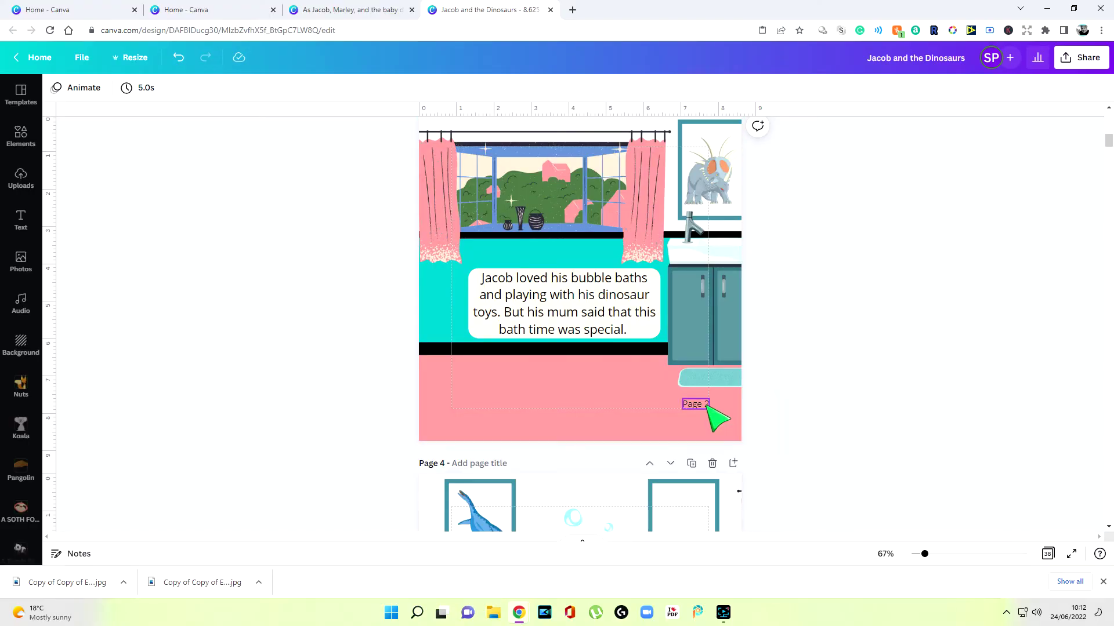
- Nudge the 'Page 2' label back into place at the page's bottom-right
{"action": "left_click_drag", "start_coordinate": [706, 406], "coordinate": [616, 402]}
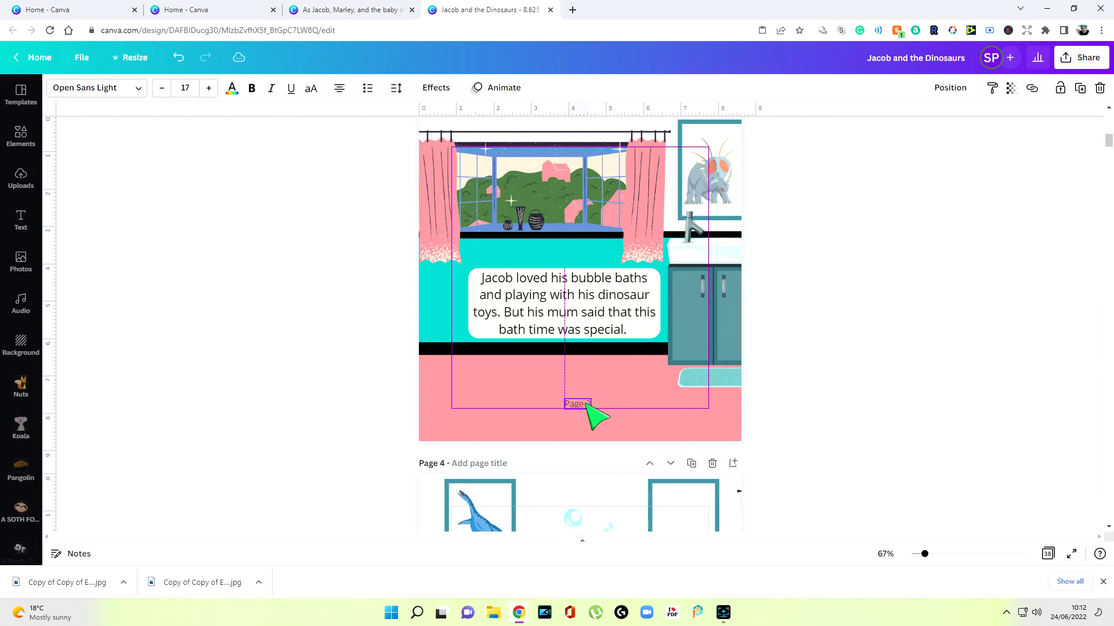
{"action": "left_click", "coordinate": [835, 440]}
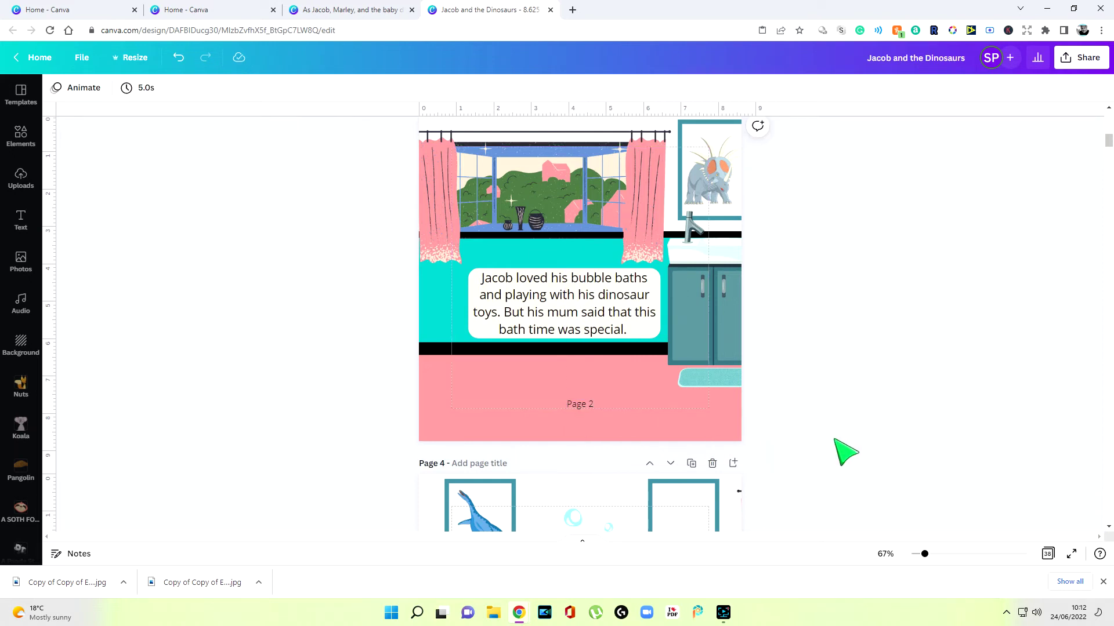
{"action": "left_click", "coordinate": [587, 405]}
{"action": "left_click_drag", "start_coordinate": [677, 406], "coordinate": [704, 417]}
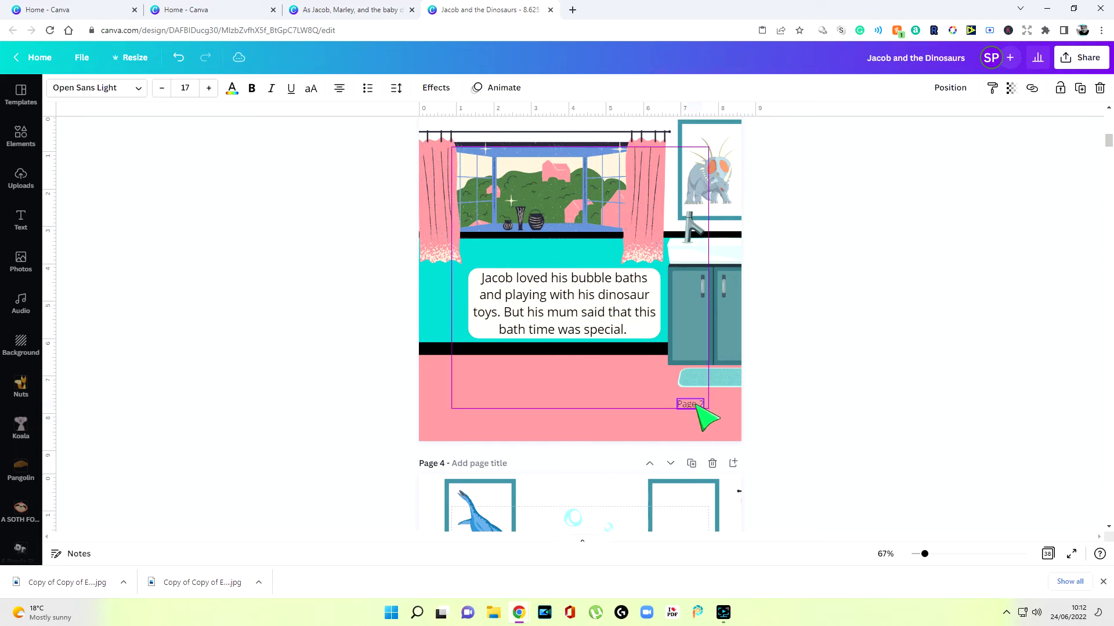
{"action": "left_click", "coordinate": [858, 416]}
- Switch to the browser tab holding the 'Jacob and the Dinosaurs' design with Ctrl+Tab
{"action": "scroll", "coordinate": [858, 415], "scroll_direction": "up", "scroll_amount": 5}
{"action": "left_click", "coordinate": [353, 11]}
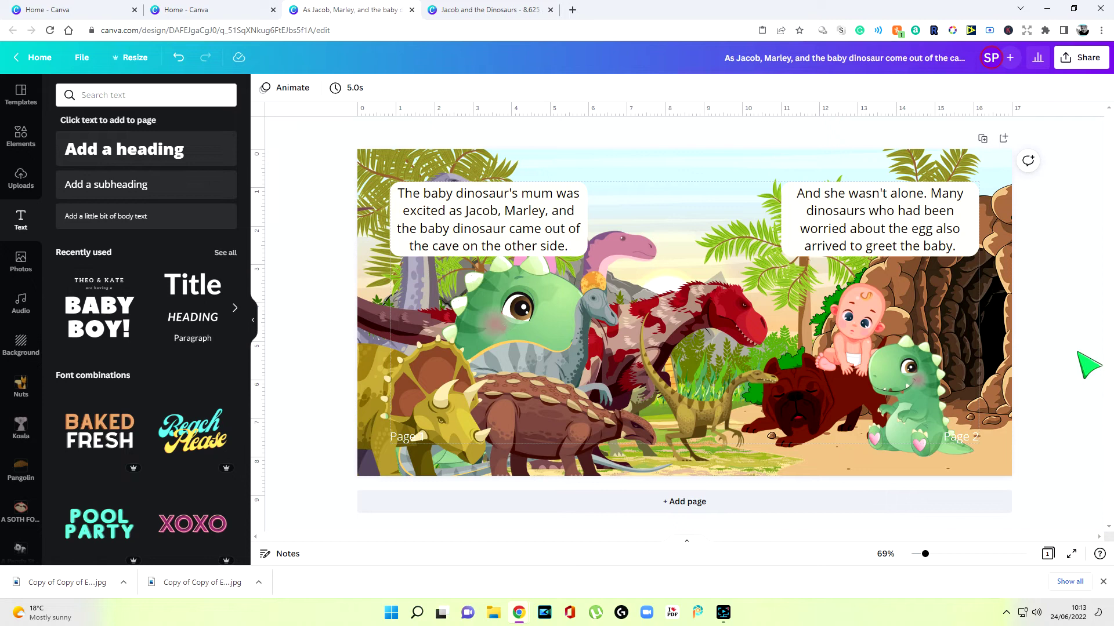
{"action": "key", "text": "ctrl+Tab"}
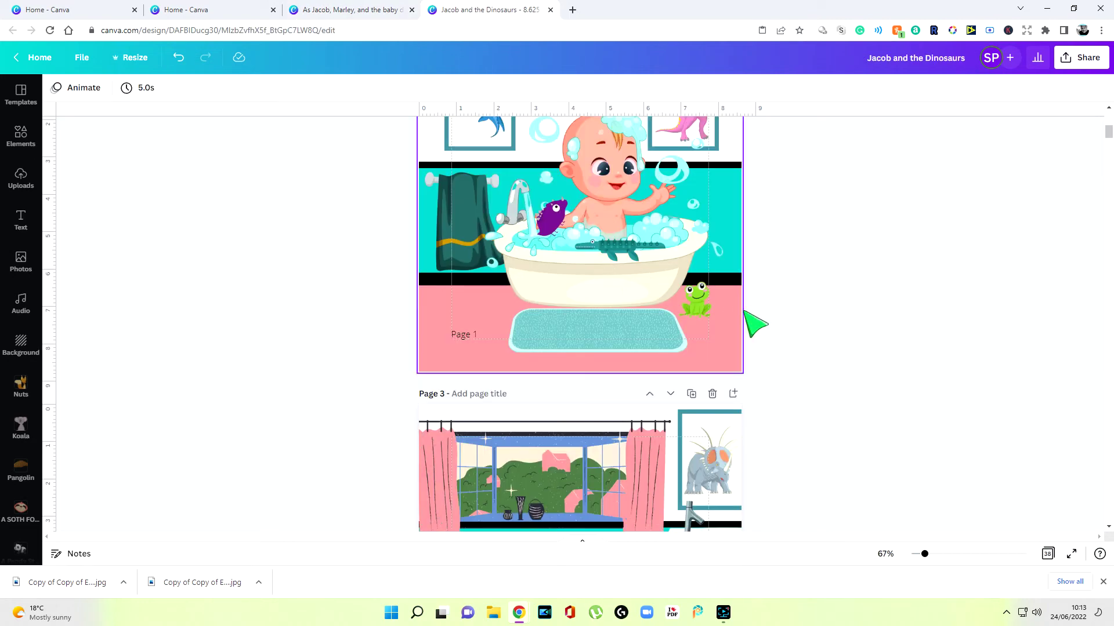
- Copy the 'Page 1' label and paste it onto page 4
{"action": "scroll", "coordinate": [808, 348], "scroll_direction": "down", "scroll_amount": 5}
{"action": "scroll", "coordinate": [809, 352], "scroll_direction": "up", "scroll_amount": 3}
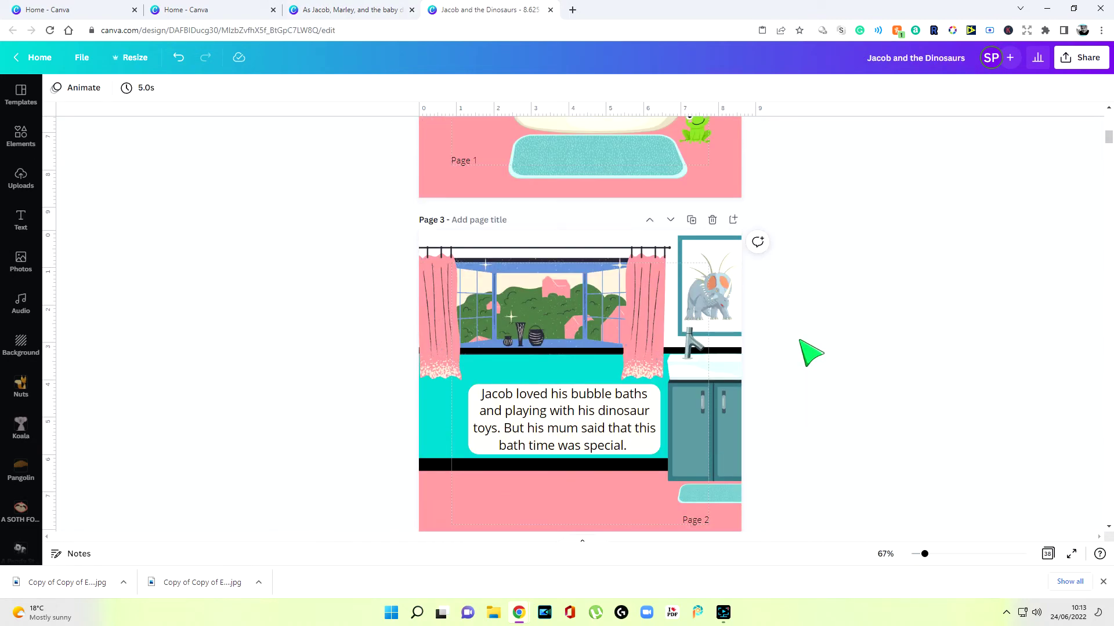
{"action": "scroll", "coordinate": [811, 353], "scroll_direction": "up", "scroll_amount": 3}
{"action": "scroll", "coordinate": [808, 353], "scroll_direction": "down", "scroll_amount": 5}
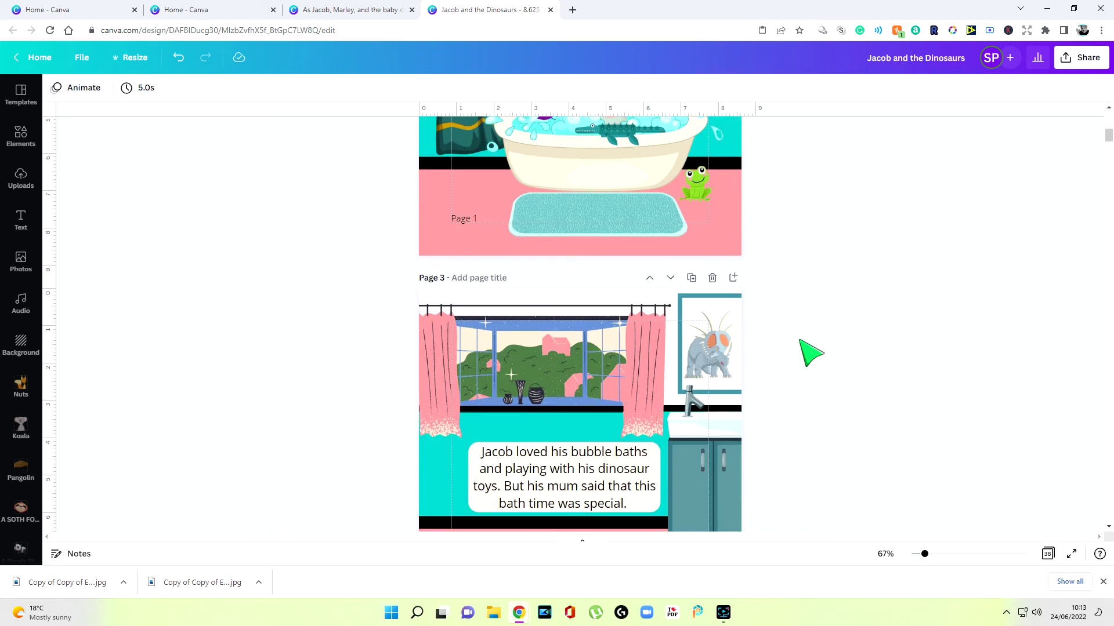
{"action": "scroll", "coordinate": [807, 353], "scroll_direction": "up", "scroll_amount": 4}
{"action": "right_click", "coordinate": [465, 283]}
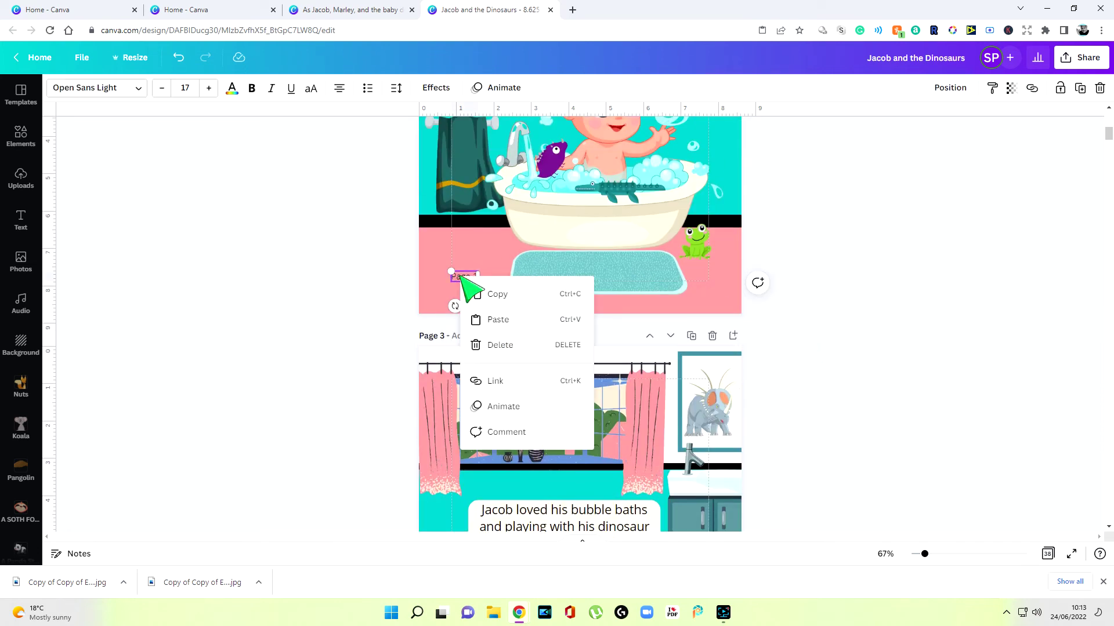
{"action": "left_click", "coordinate": [492, 292]}
{"action": "scroll", "coordinate": [420, 325], "scroll_direction": "down", "scroll_amount": 9}
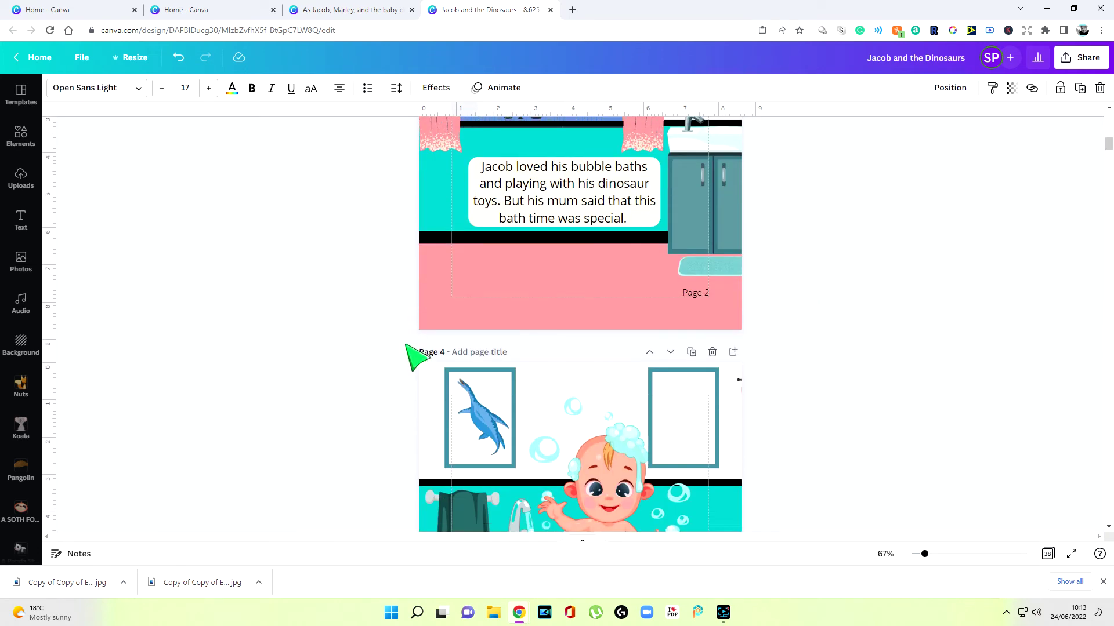
{"action": "right_click", "coordinate": [481, 462]}
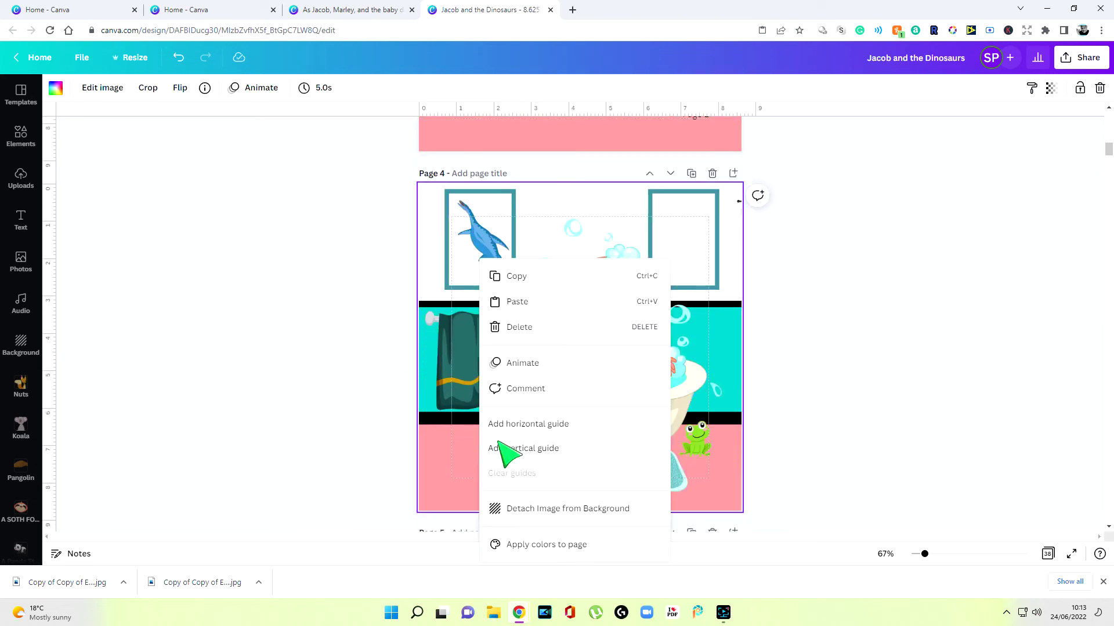
{"action": "left_click", "coordinate": [554, 303]}
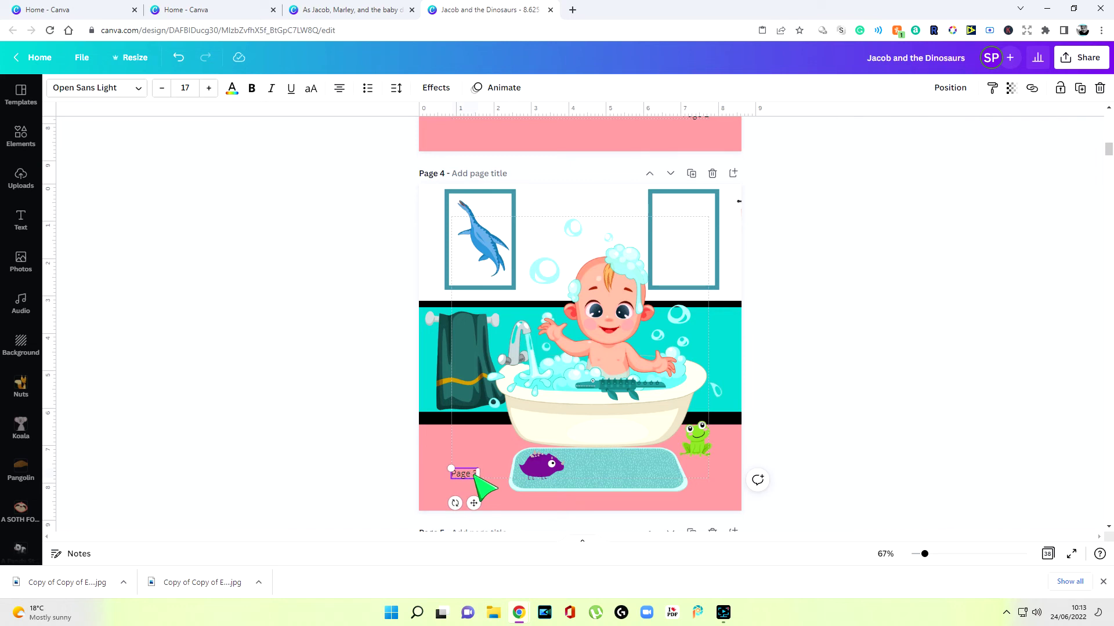
- Renumber the pasted label on page 4 to 'Page 3'
{"action": "left_click", "coordinate": [796, 408]}
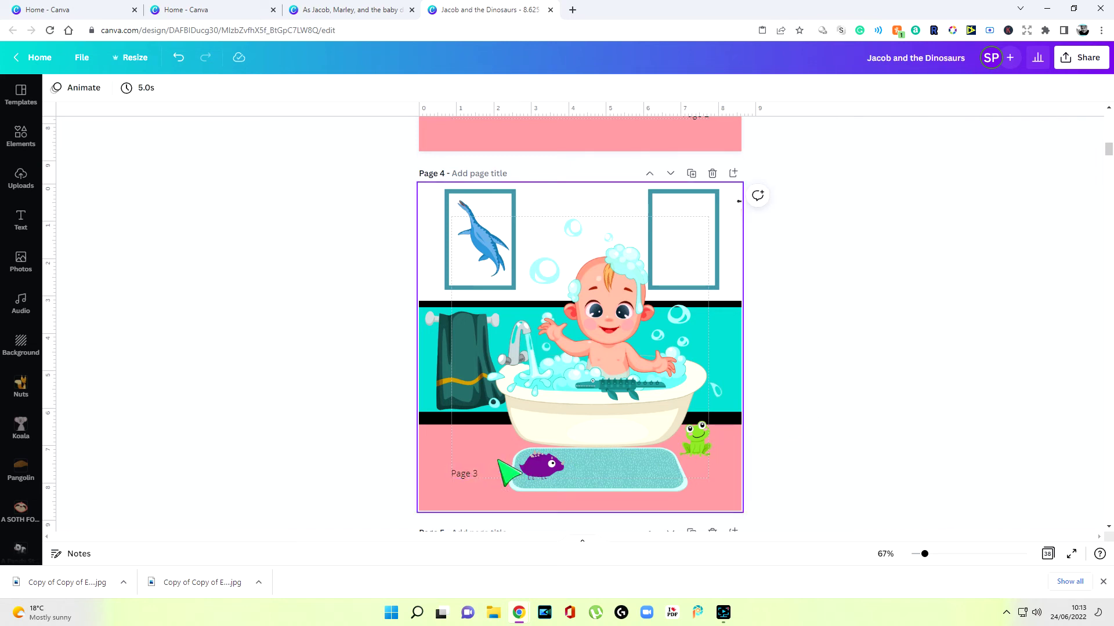
{"action": "left_click", "coordinate": [465, 472]}
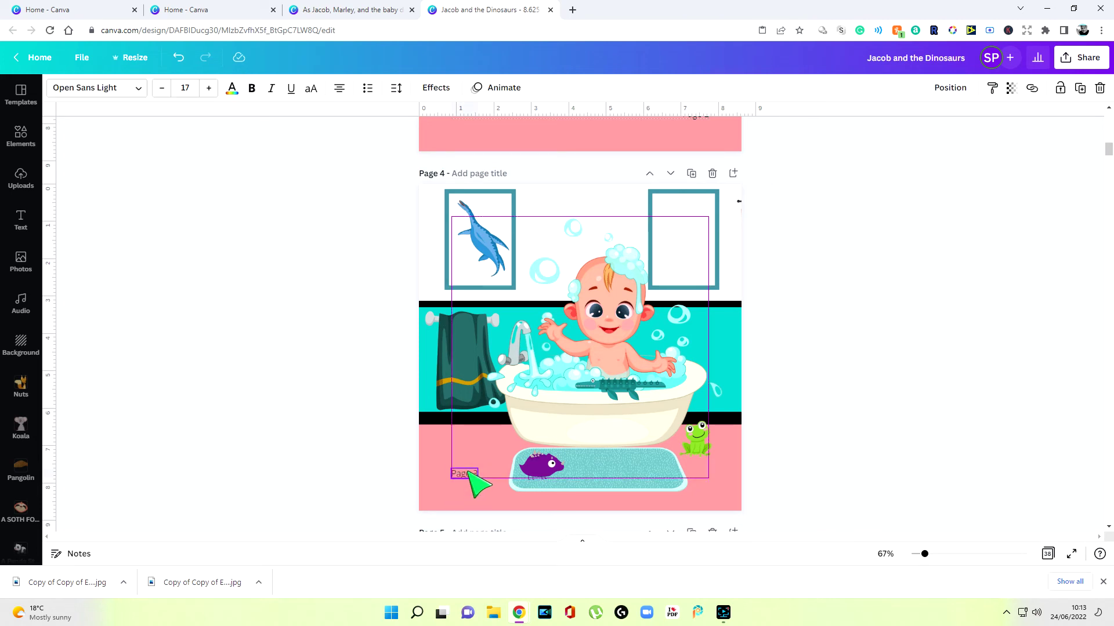
{"action": "left_click", "coordinate": [880, 454]}
- Copy the 'Page 2' label for reuse
{"action": "scroll", "coordinate": [880, 454], "scroll_direction": "up", "scroll_amount": 3}
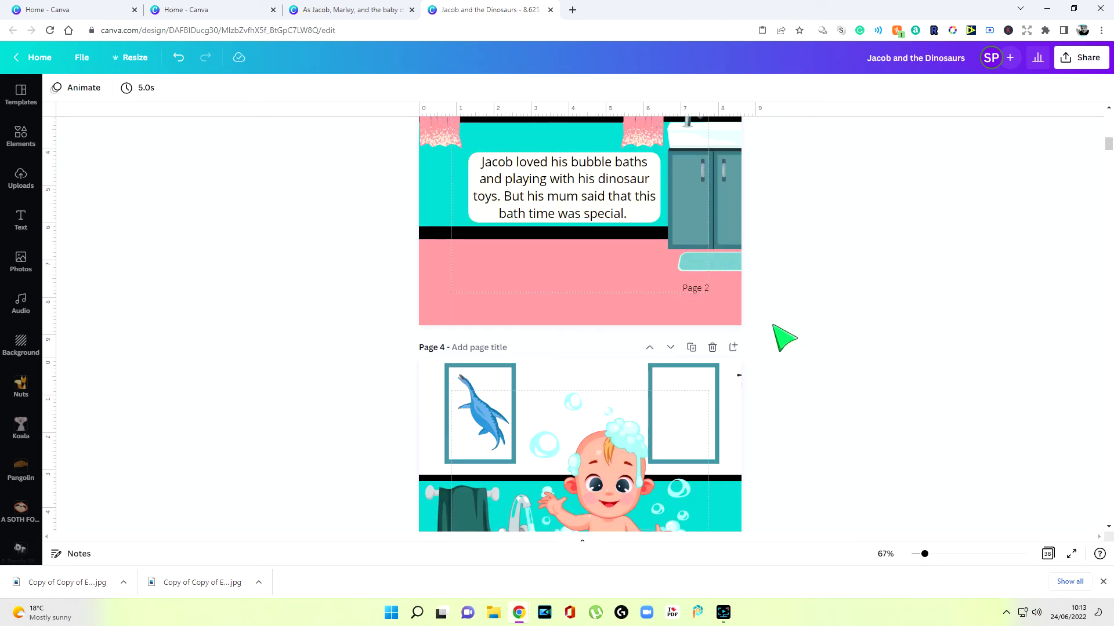
{"action": "right_click", "coordinate": [695, 288]}
{"action": "left_click", "coordinate": [726, 308]}
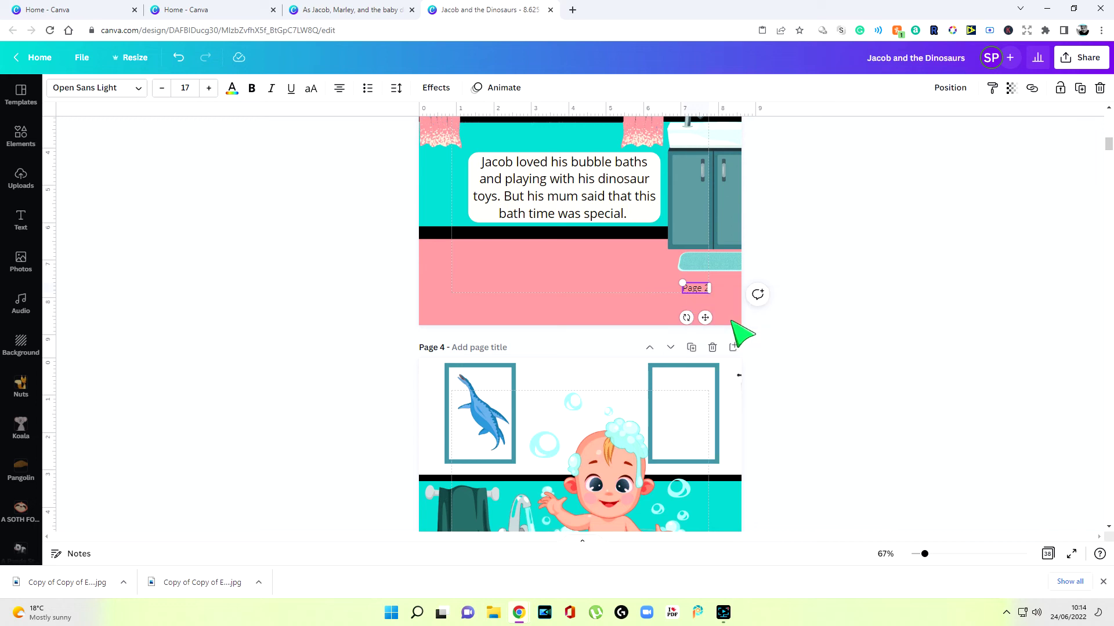
{"action": "scroll", "coordinate": [737, 336], "scroll_direction": "down", "scroll_amount": 10}
- Paste the copied page label onto page 5 with Ctrl+V
{"action": "scroll", "coordinate": [722, 343], "scroll_direction": "down", "scroll_amount": 2}
{"action": "key", "text": "ctrl+v"}
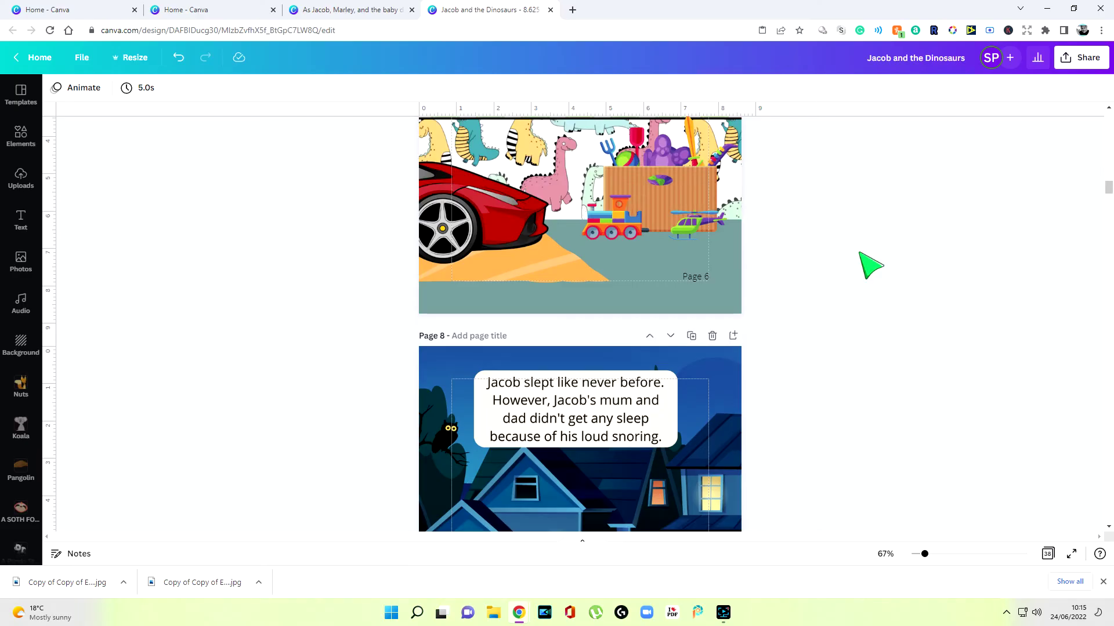
{"action": "scroll", "coordinate": [870, 266], "scroll_direction": "down", "scroll_amount": 5}
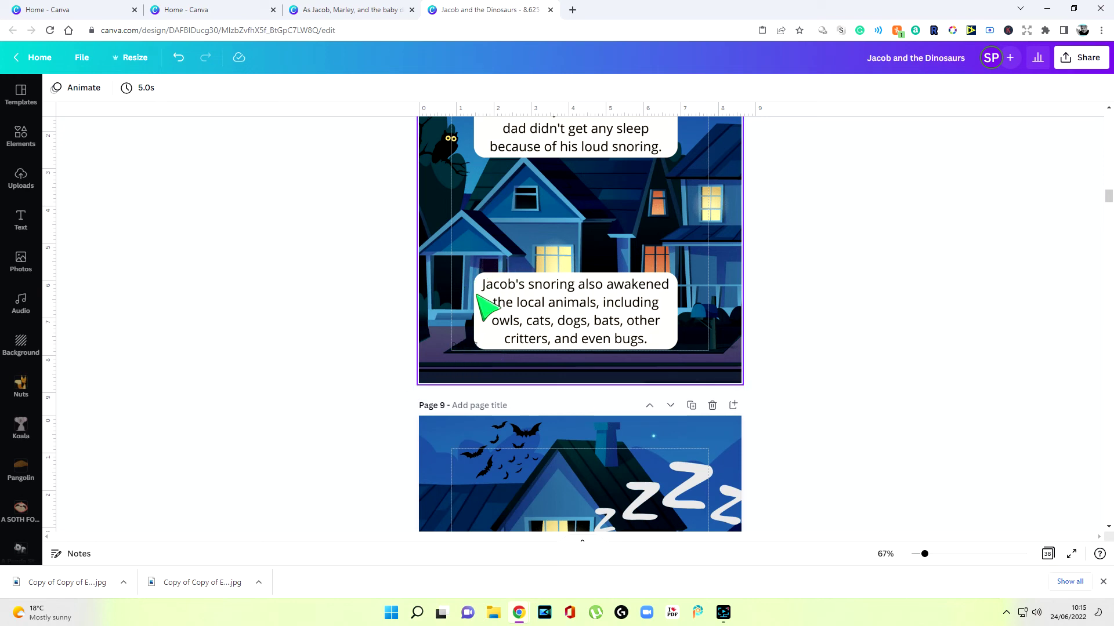
- Make the 'Page 7' label text white on the dark night-street page
{"action": "left_click", "coordinate": [467, 338]}
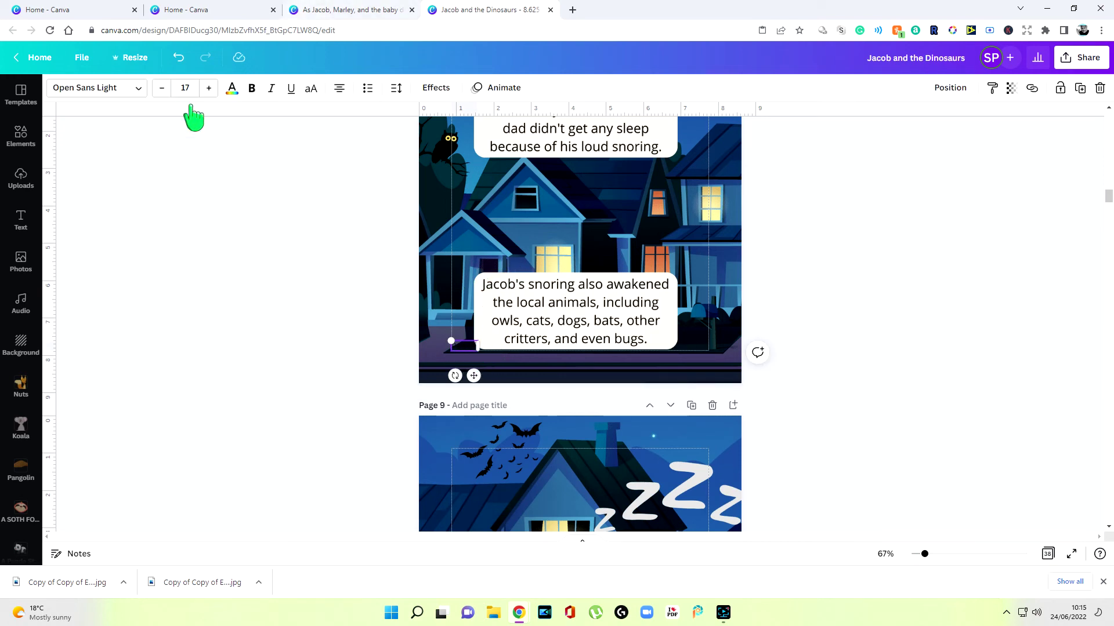
{"action": "left_click", "coordinate": [232, 89]}
{"action": "left_click", "coordinate": [192, 147]}
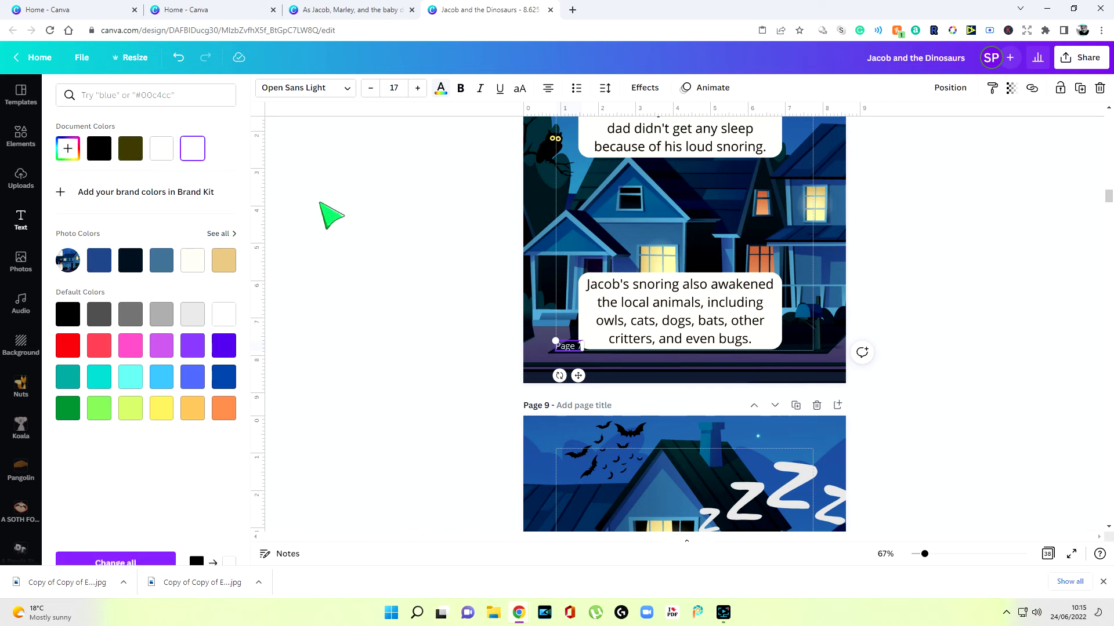
{"action": "left_click", "coordinate": [348, 217]}
{"action": "left_click", "coordinate": [358, 229]}
- Copy the white 'Page 7' label
{"action": "scroll", "coordinate": [803, 328], "scroll_direction": "up", "scroll_amount": 3}
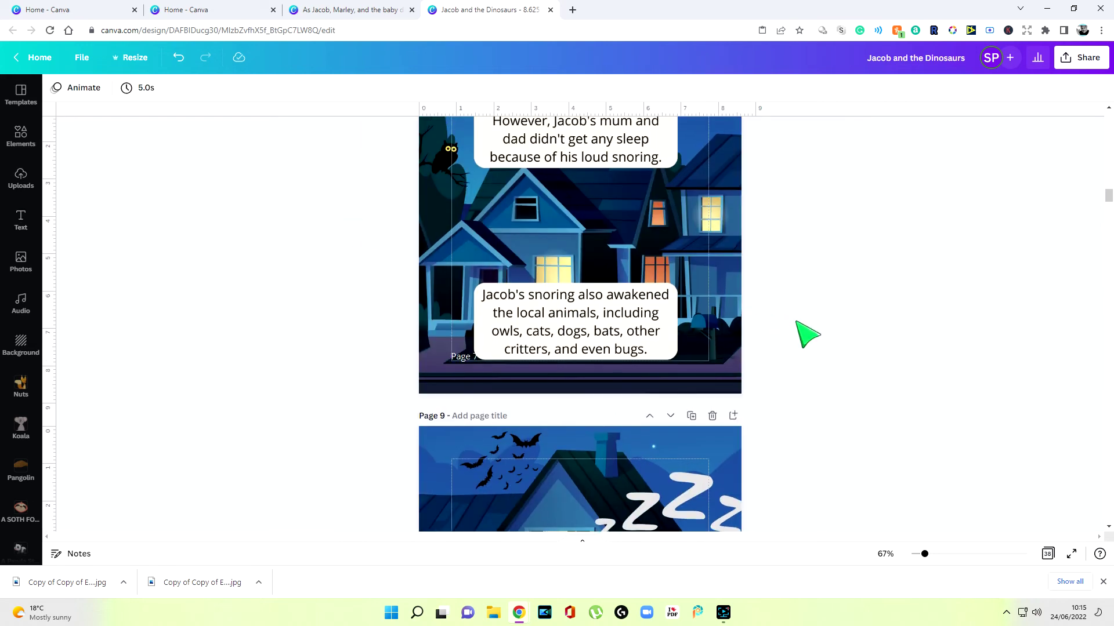
{"action": "scroll", "coordinate": [806, 335], "scroll_direction": "up", "scroll_amount": 2}
{"action": "scroll", "coordinate": [808, 335], "scroll_direction": "down", "scroll_amount": 5}
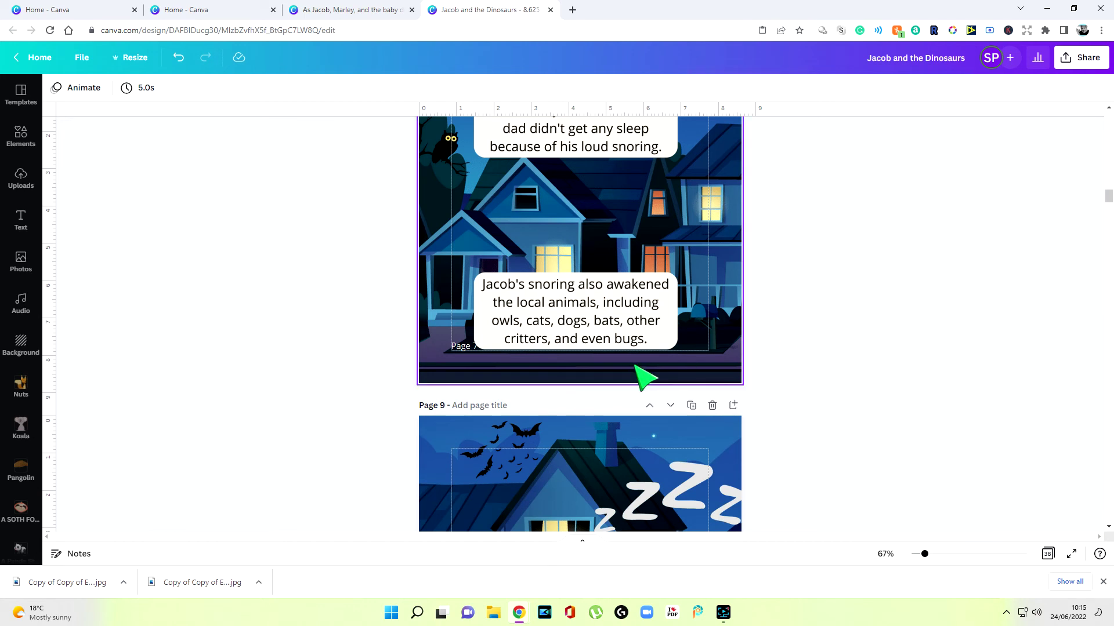
{"action": "scroll", "coordinate": [642, 371], "scroll_direction": "down", "scroll_amount": 3}
{"action": "left_click", "coordinate": [466, 174]}
{"action": "right_click", "coordinate": [466, 174]}
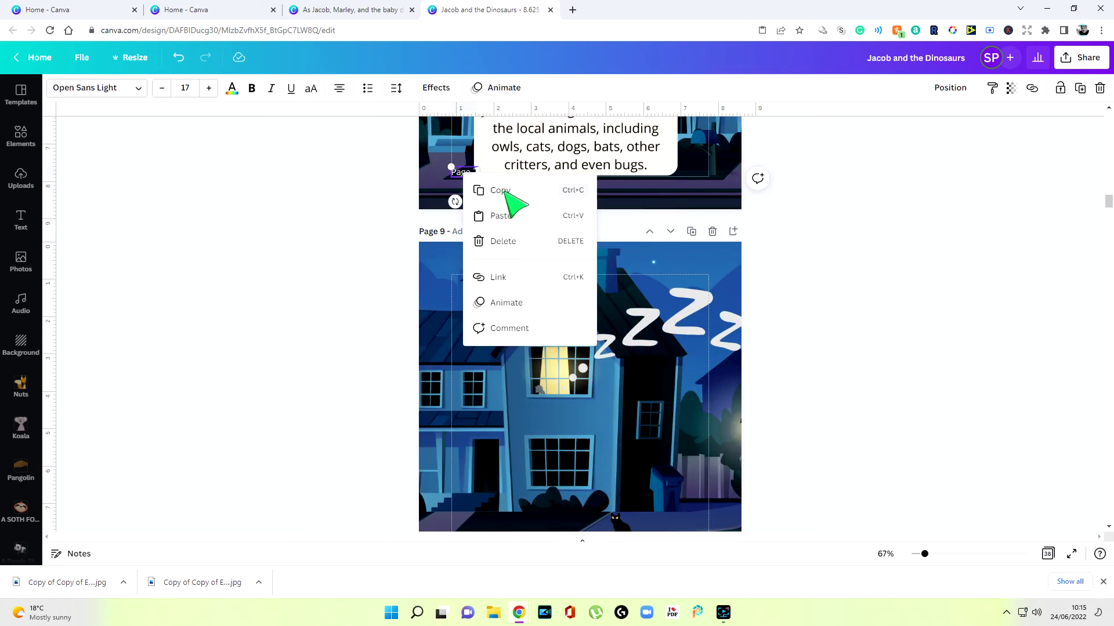
{"action": "scroll", "coordinate": [696, 298], "scroll_direction": "down", "scroll_amount": 4}
{"action": "left_click", "coordinate": [696, 298]}
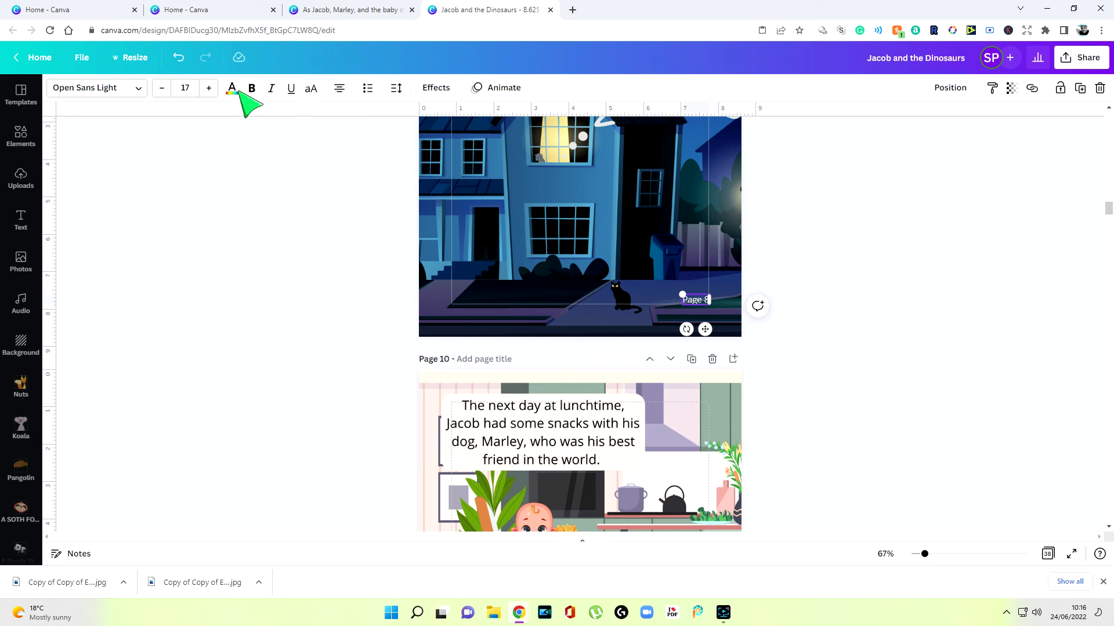
- Set the 'Page 8' label's text colour to the light grey swatch
{"action": "left_click", "coordinate": [232, 88]}
{"action": "left_click", "coordinate": [130, 314]}
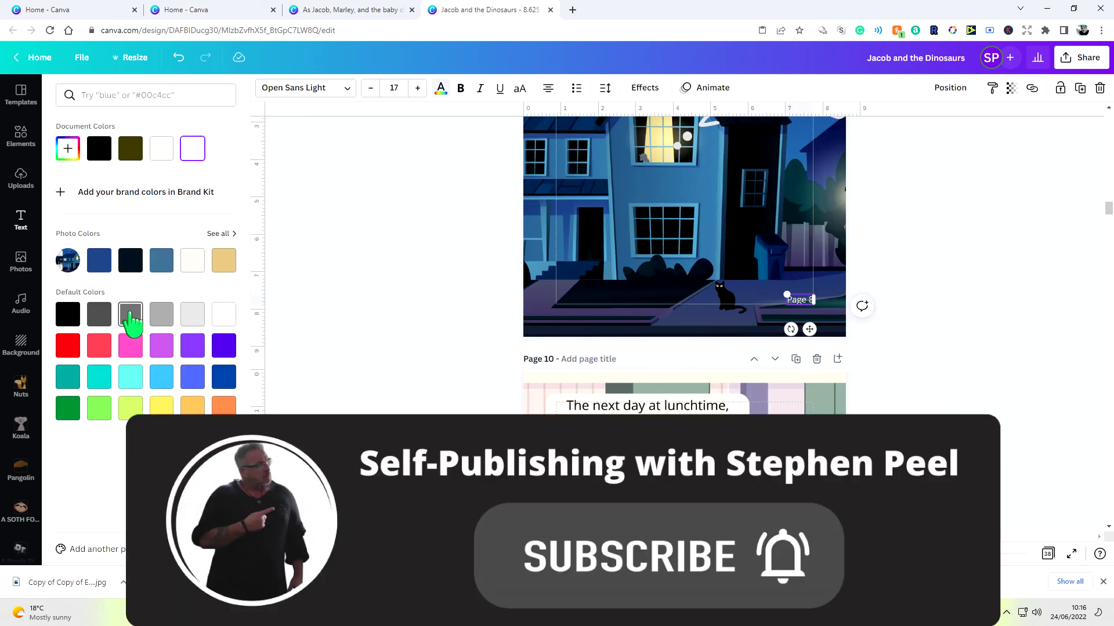
{"action": "left_click", "coordinate": [163, 317]}
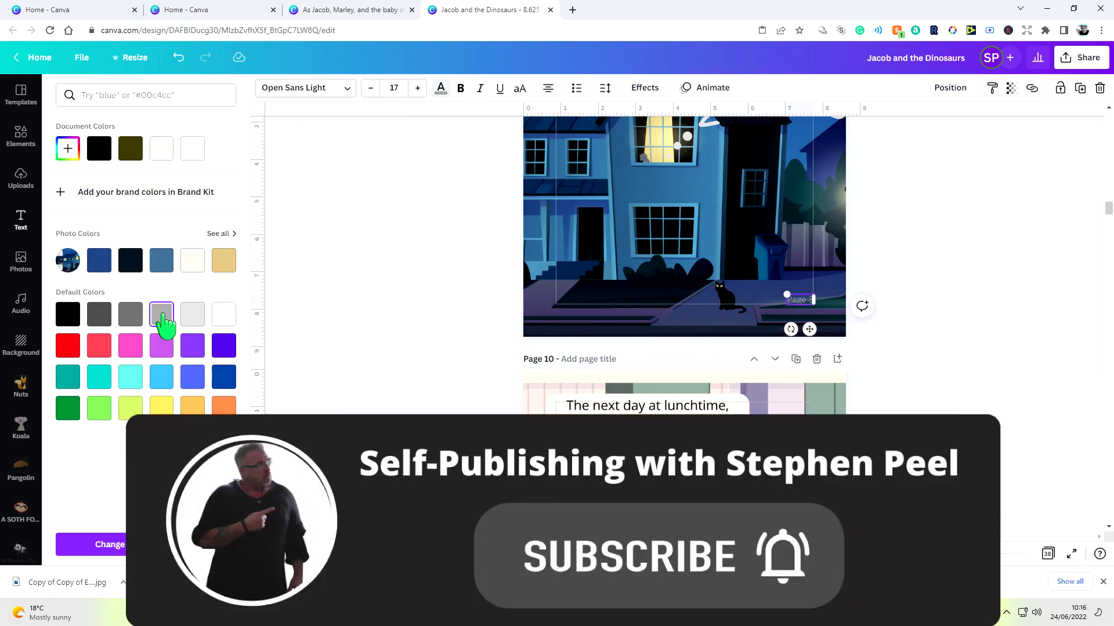
{"action": "left_click", "coordinate": [376, 296]}
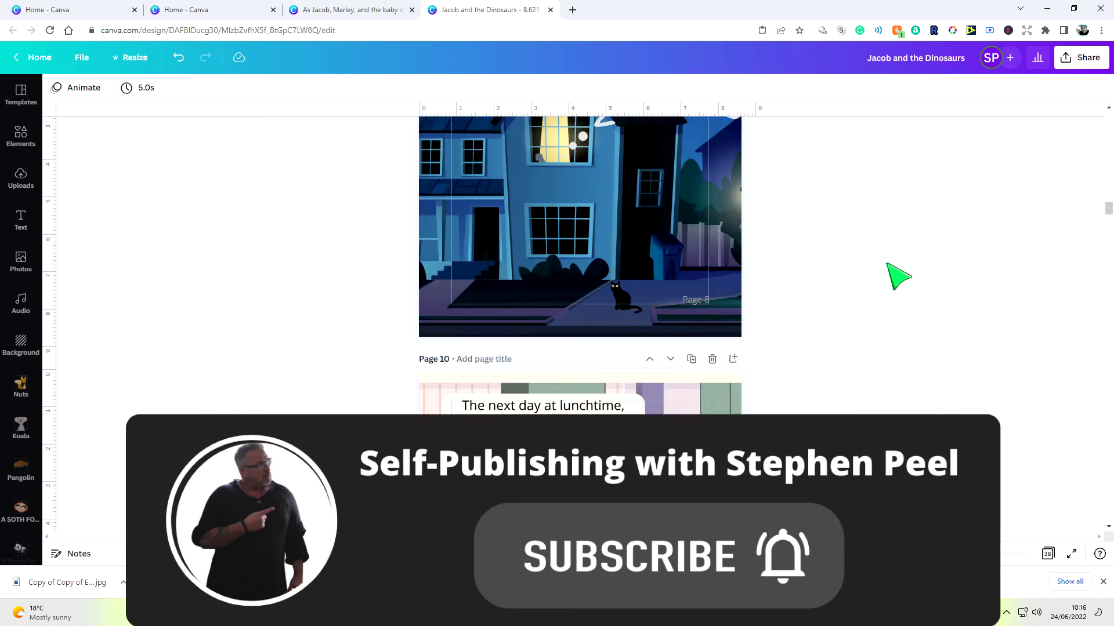
- Set the download file type to PDF Print for all 38 pages
{"action": "scroll", "coordinate": [891, 265], "scroll_direction": "up", "scroll_amount": 3}
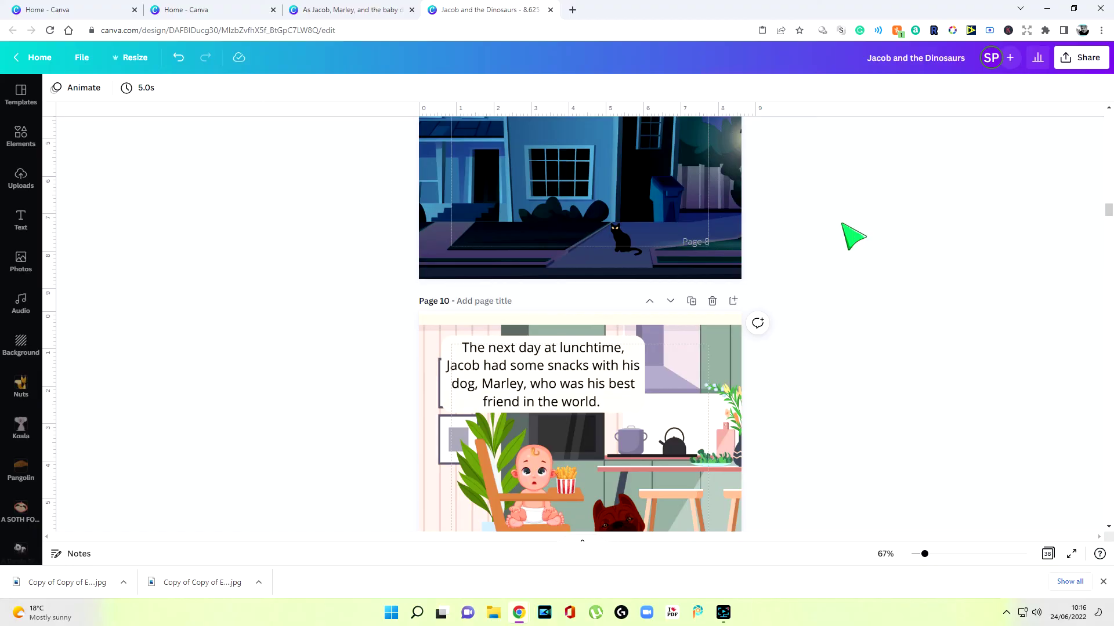
{"action": "left_click", "coordinate": [1089, 61]}
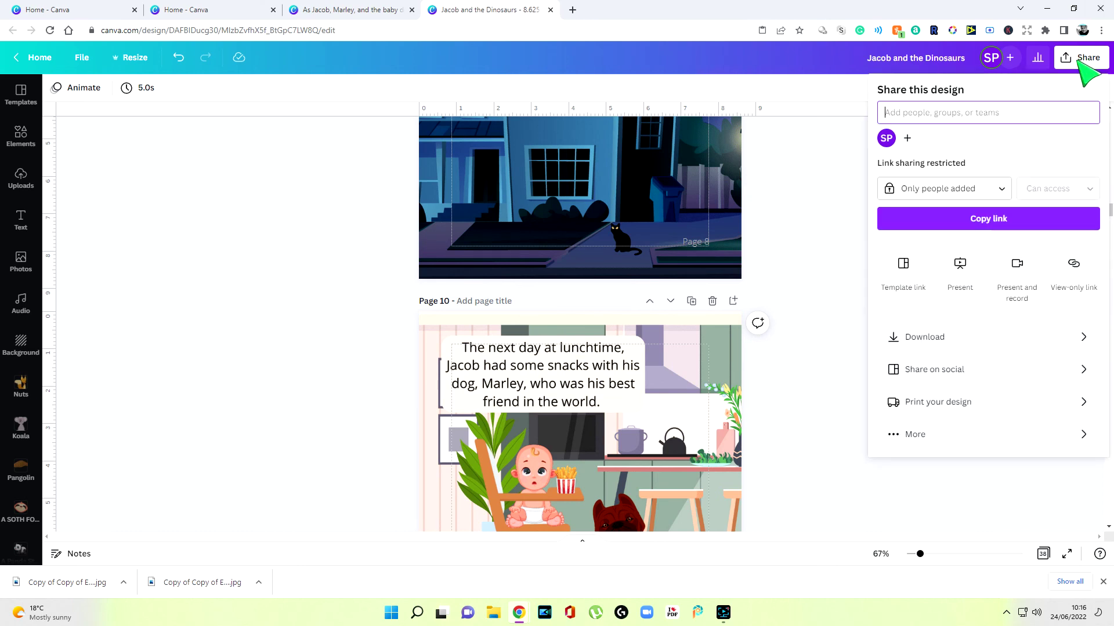
{"action": "left_click", "coordinate": [964, 341]}
{"action": "left_click", "coordinate": [962, 145]}
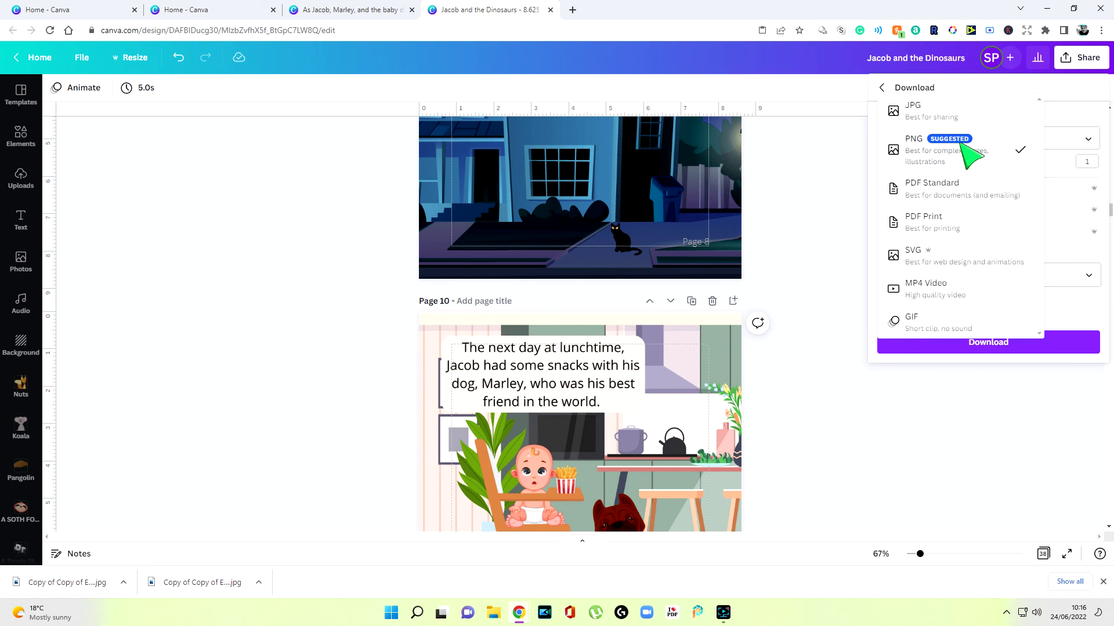
{"action": "left_click", "coordinate": [942, 213]}
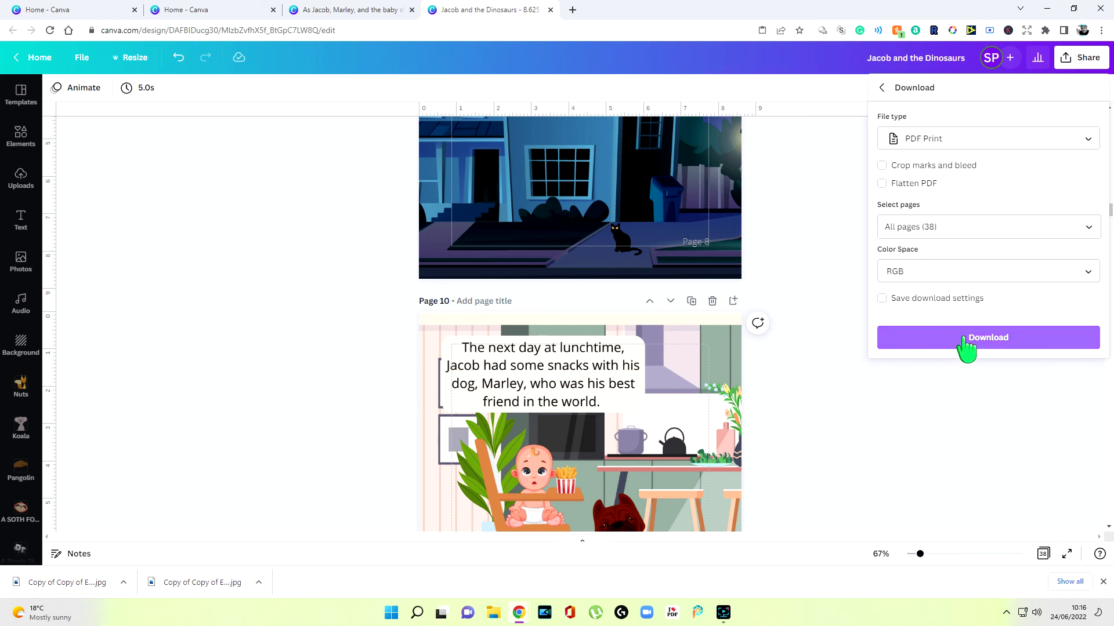